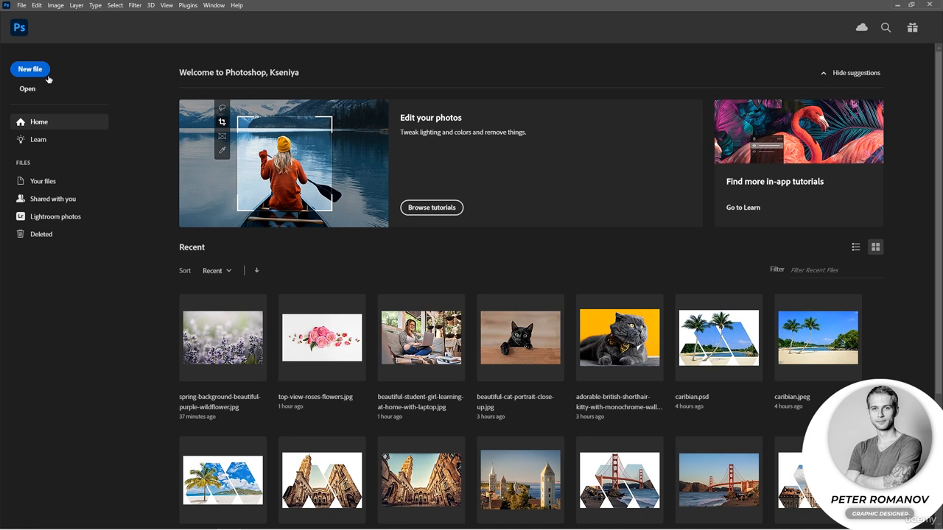
Start a new document and choose the recent custom 345 x 240 px preset at 72 ppi.
left_click(17, 27)
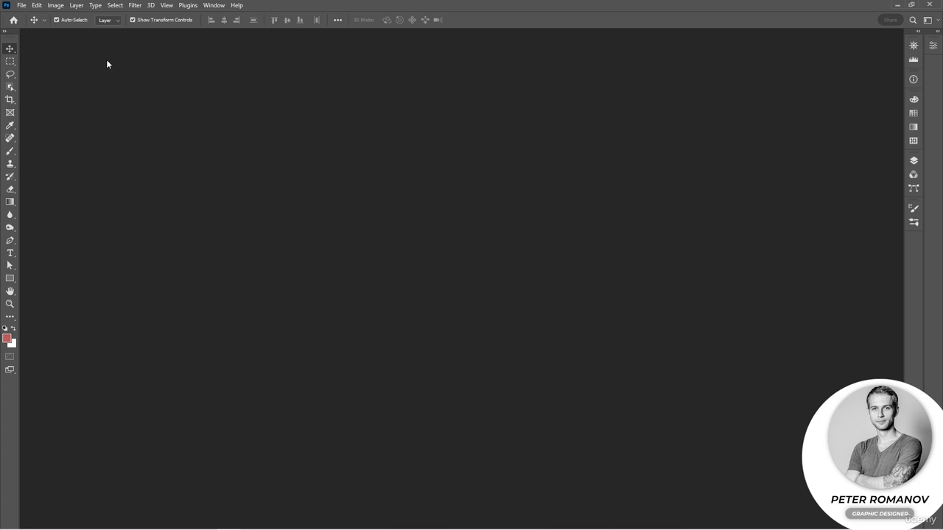
left_click(21, 7)
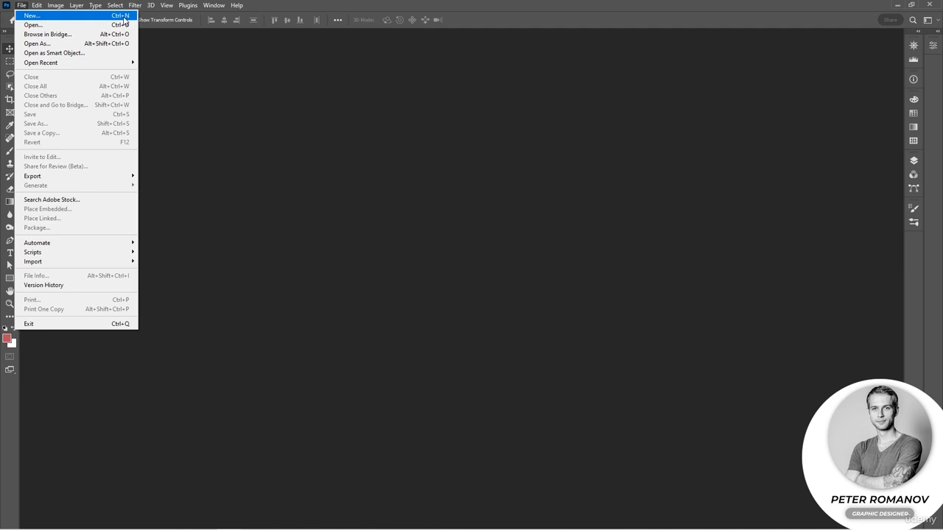
left_click(123, 17)
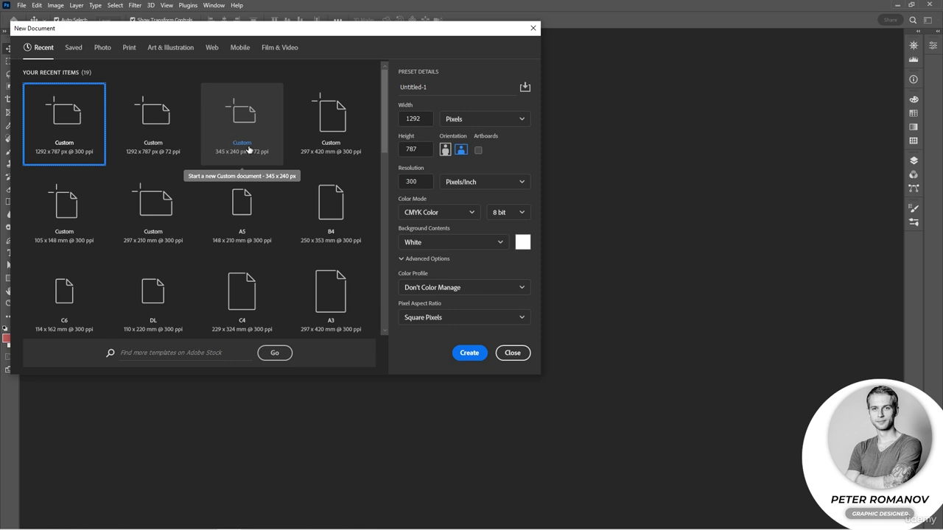
scroll(249, 151, "down", 1)
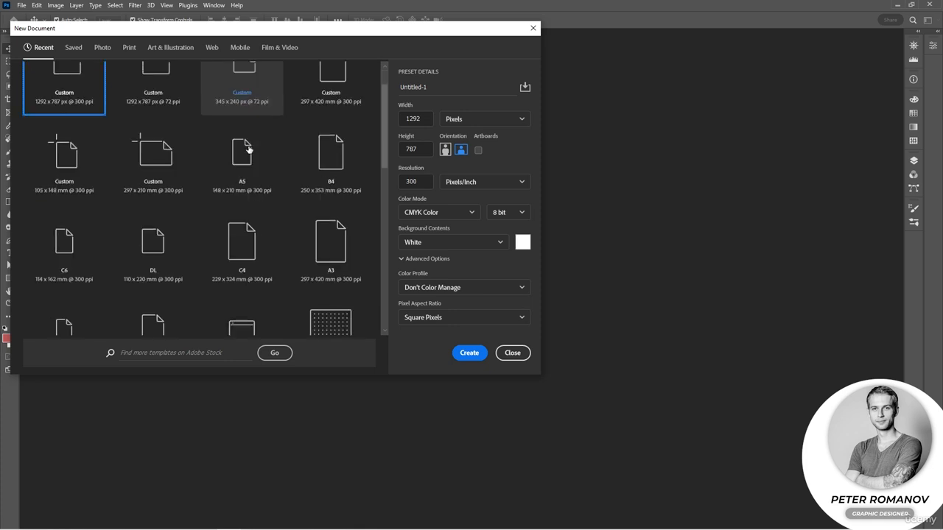
left_click(143, 158)
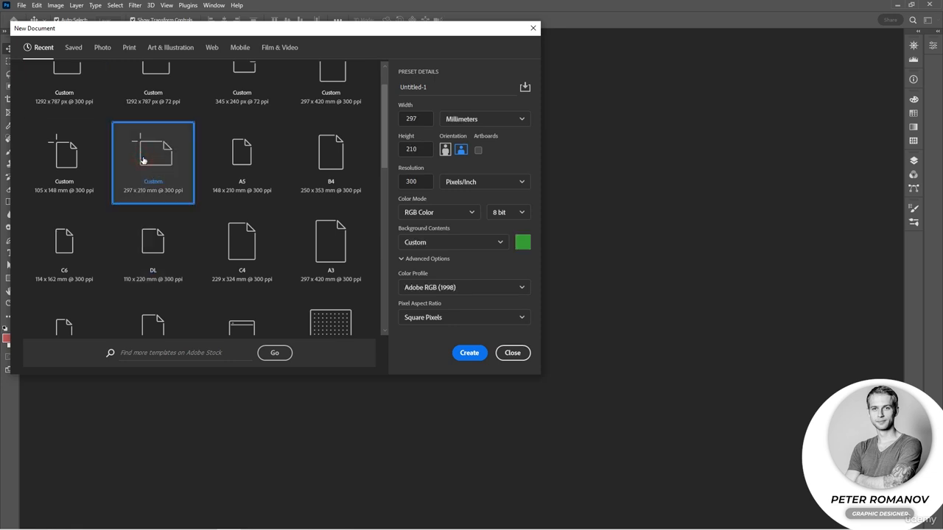
left_click(74, 157)
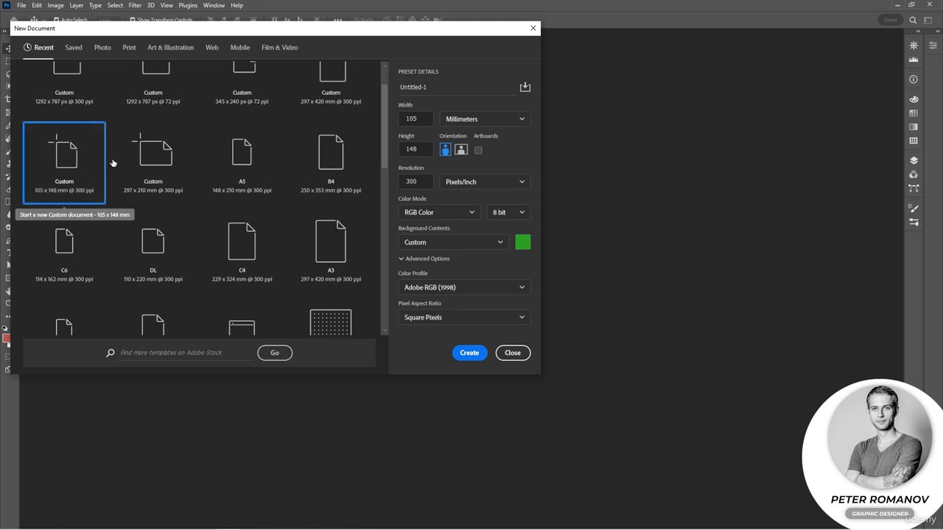
scroll(118, 161, "up", 1)
left_click(244, 130)
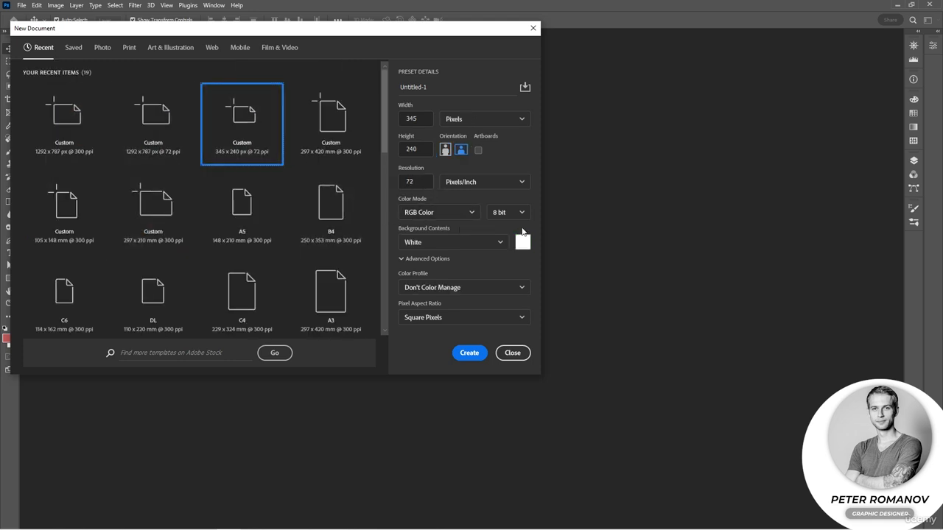
Set the new document's background colour to light green 7ece69 and create the document.
left_click(524, 243)
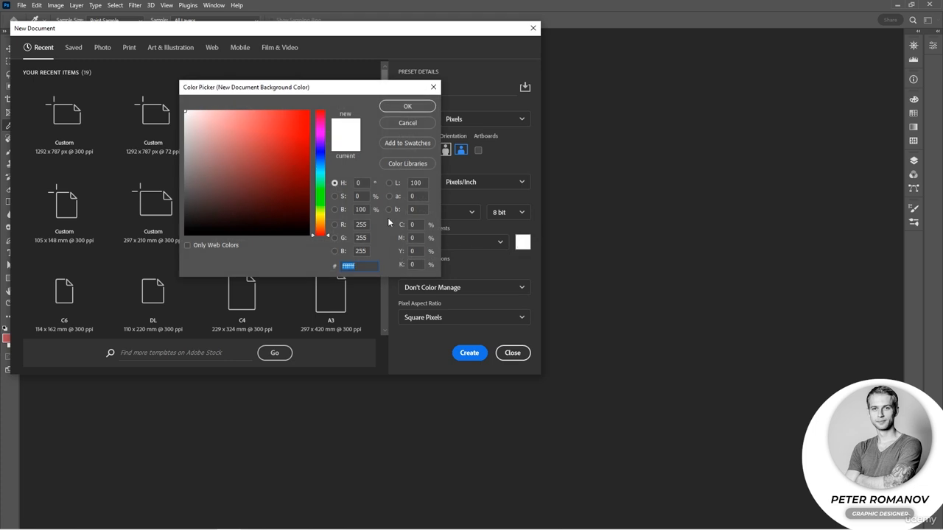
left_click_drag(292, 201, 300, 153)
mouse_move(319, 216)
left_mouse_down()
mouse_move(322, 199)
mouse_move(312, 199)
left_mouse_up()
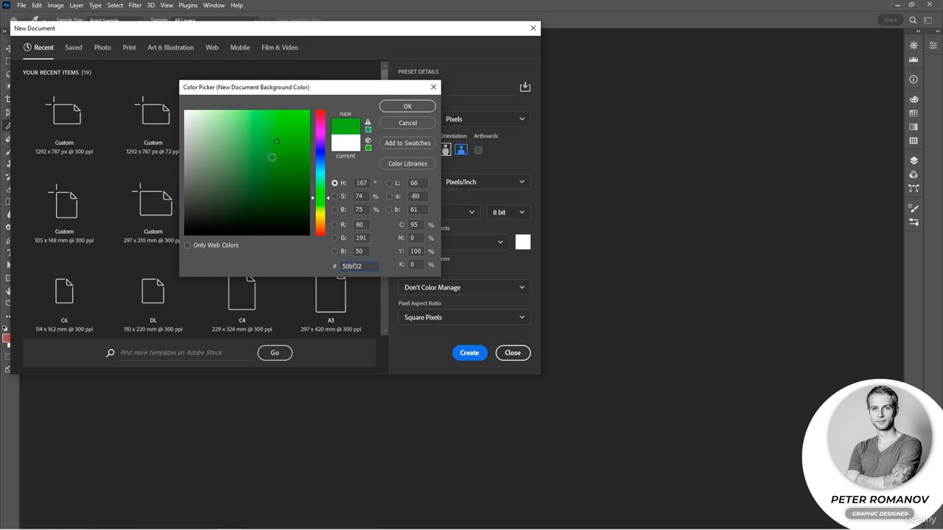
left_click_drag(271, 157, 244, 134)
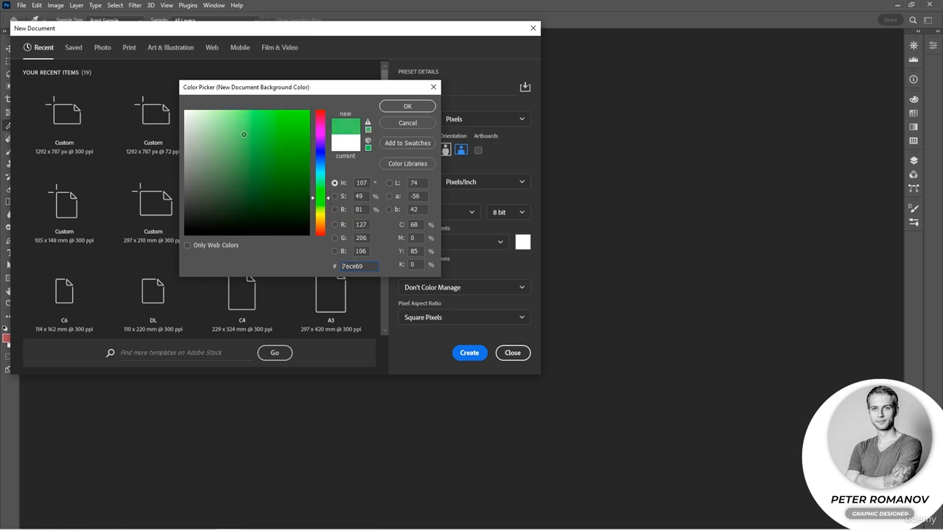
left_click(405, 106)
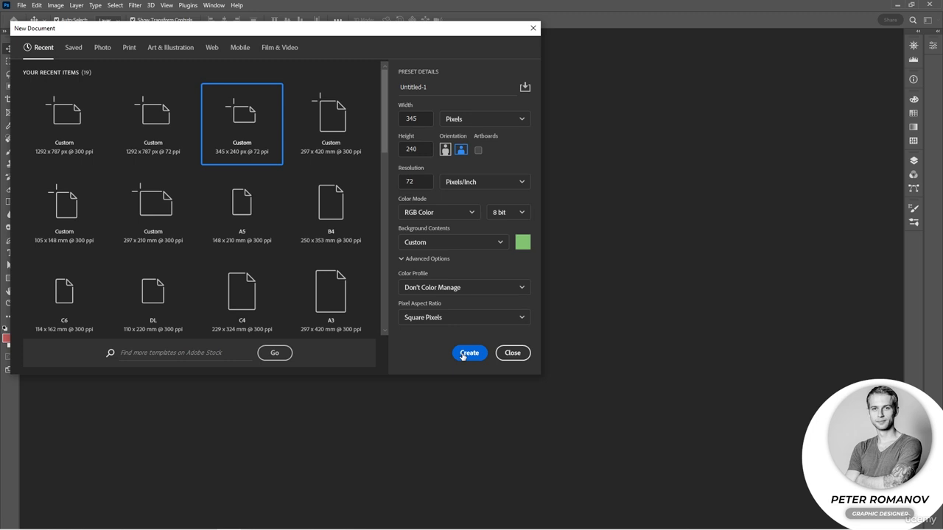
left_click(463, 354)
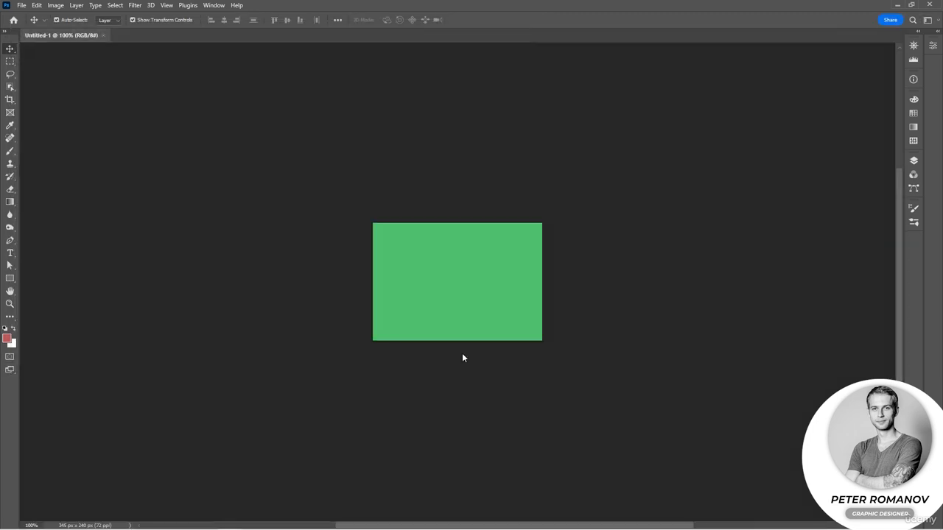
scroll(465, 335, "up", 1)
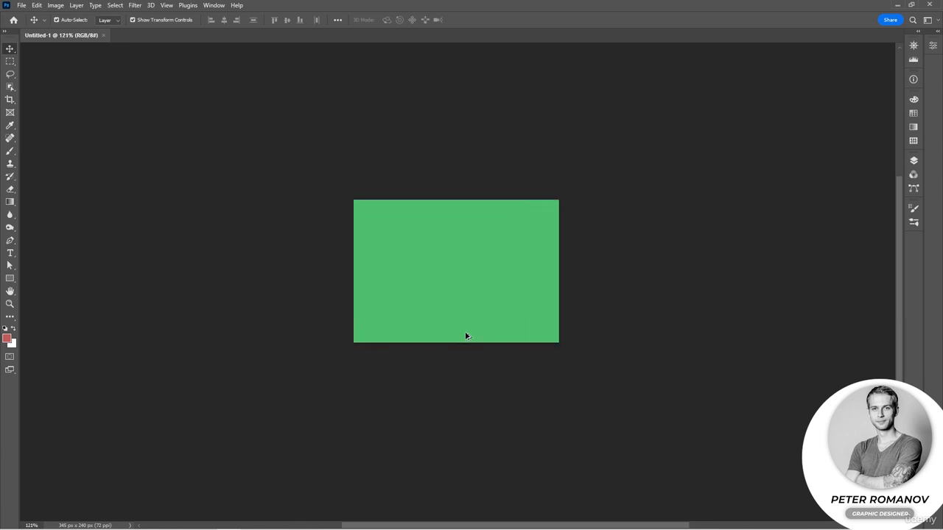
scroll(465, 332, "up", 8)
left_click_drag(486, 256, 487, 313)
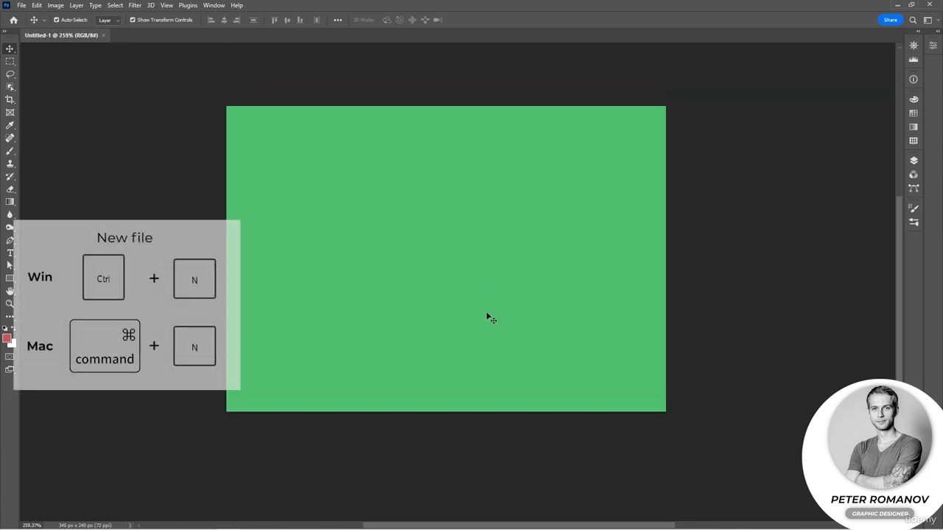
Start another new document, browse the saved presets and templates, and select the Vintage Travel Posters Set to view its details.
key("ctrl+n")
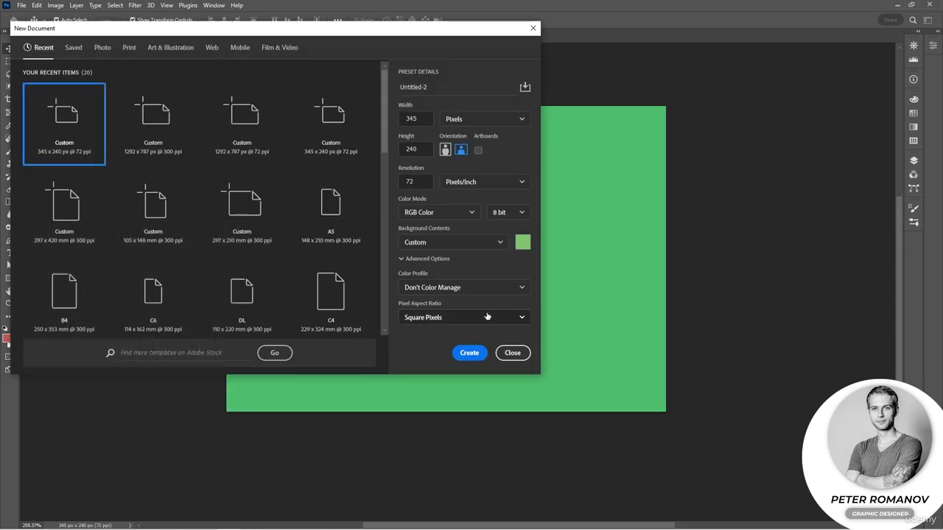
left_click(74, 49)
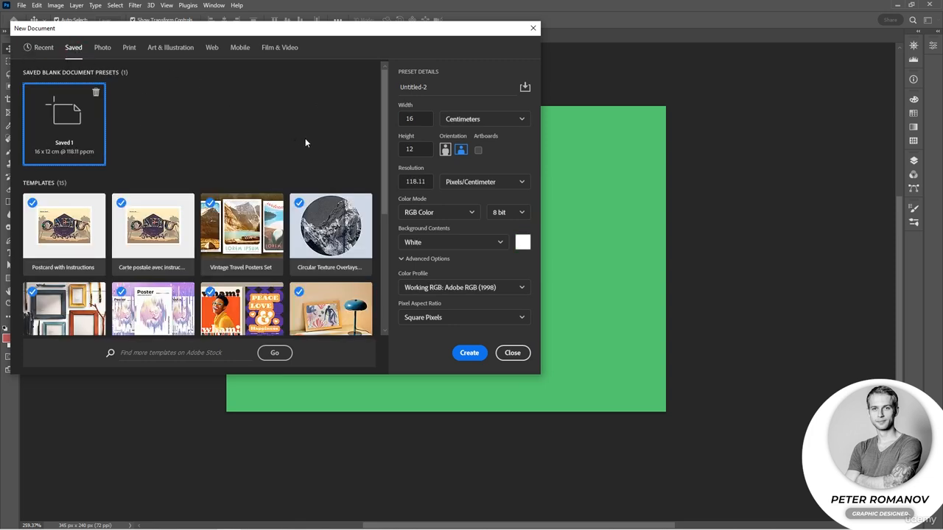
scroll(305, 142, "down", 3)
scroll(305, 142, "up", 1)
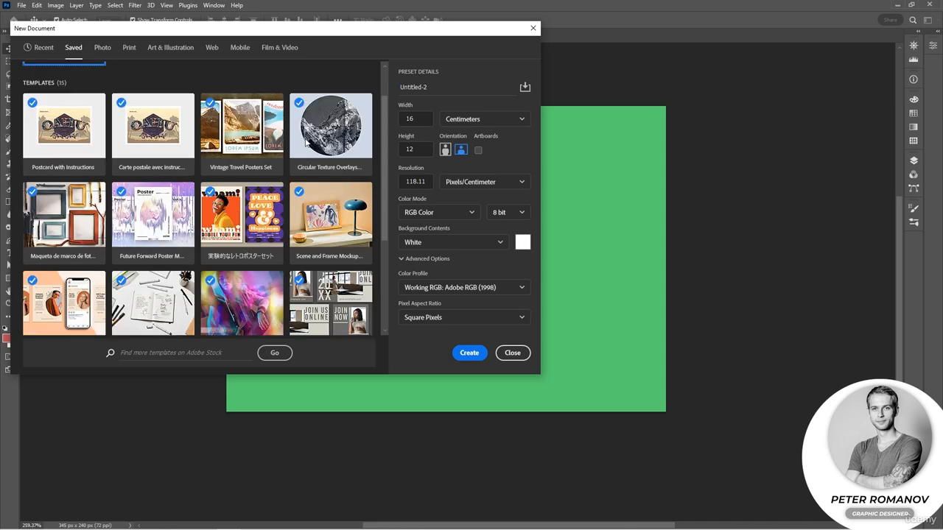
scroll(305, 142, "up", 2)
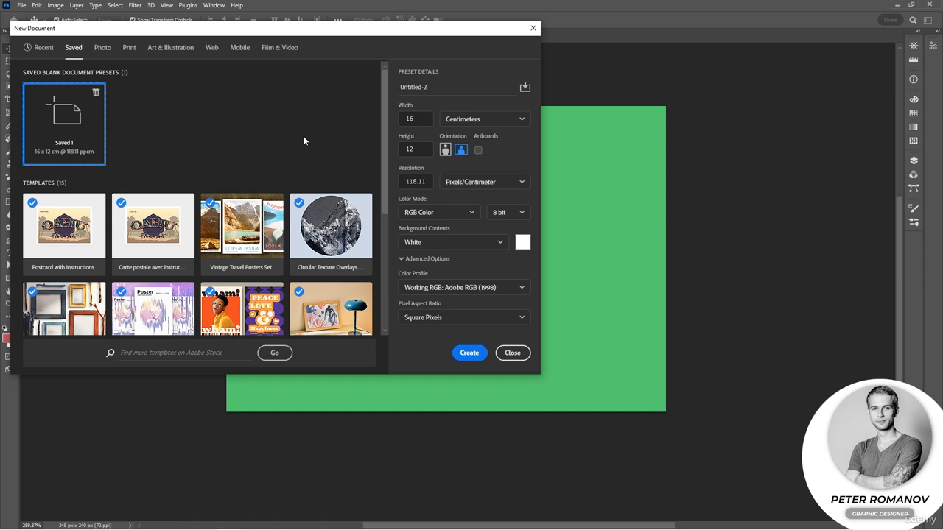
left_click(224, 217)
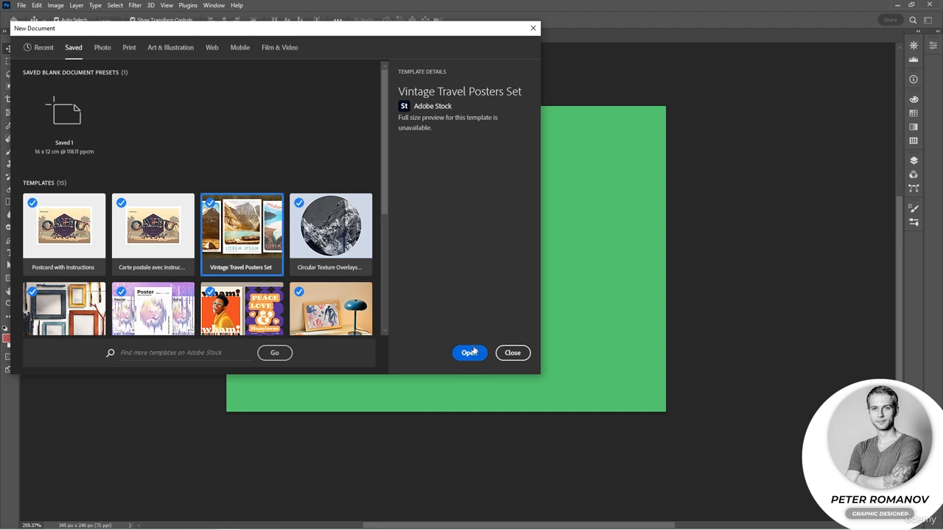
Configure the Default Photoshop Size photo preset with pixels as its unit and portrait orientation.
left_click(102, 49)
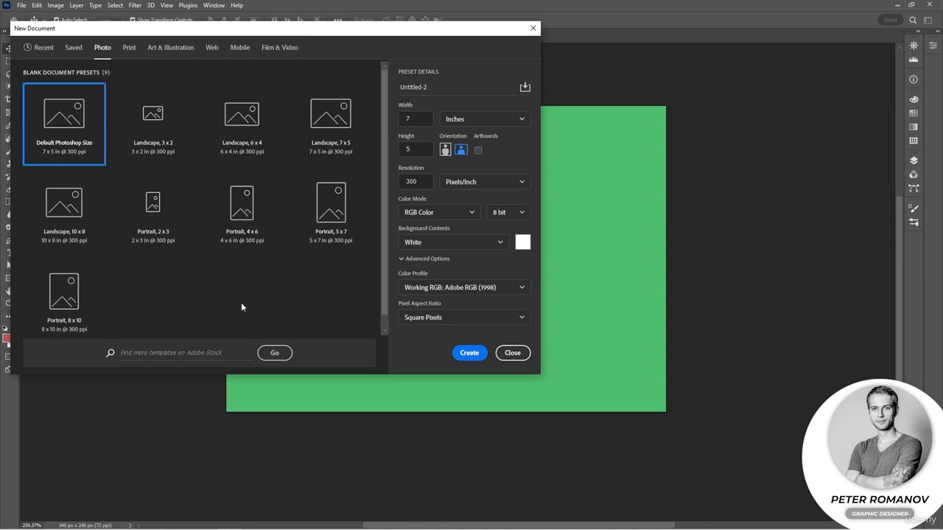
left_click(254, 219)
left_click(81, 128)
left_click(485, 120)
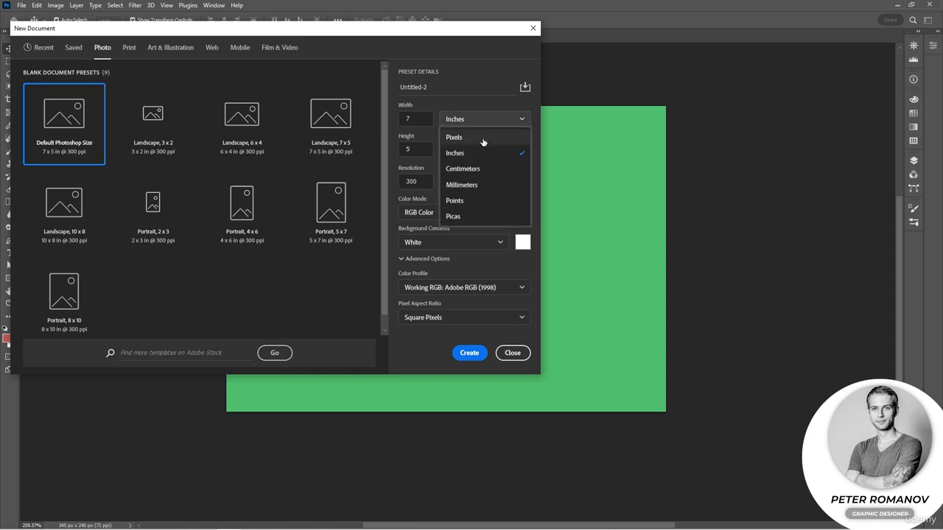
left_click(483, 137)
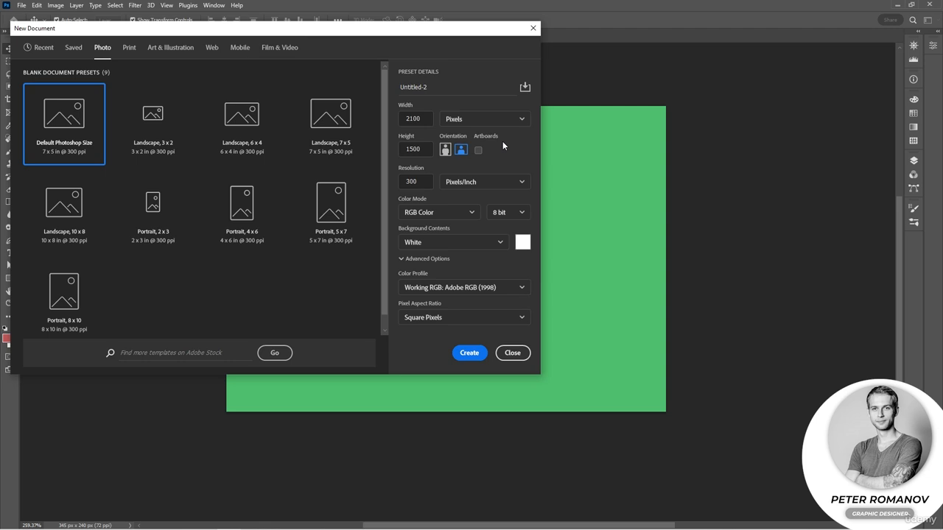
left_click(445, 150)
left_click(424, 182)
scroll(338, 310, "down", 1)
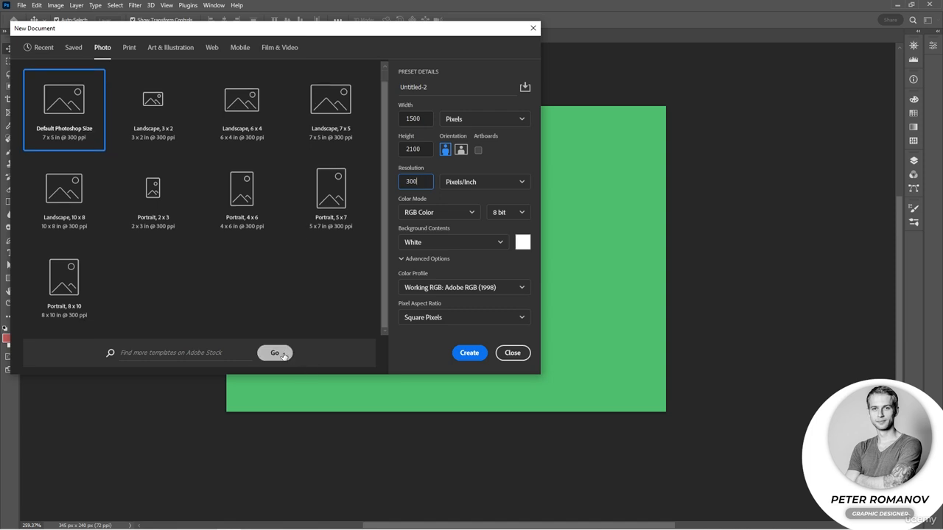
License the free Retro Film Image Effect template from Adobe Stock and open it in Photoshop using its embedded colour profile.
left_click(283, 356)
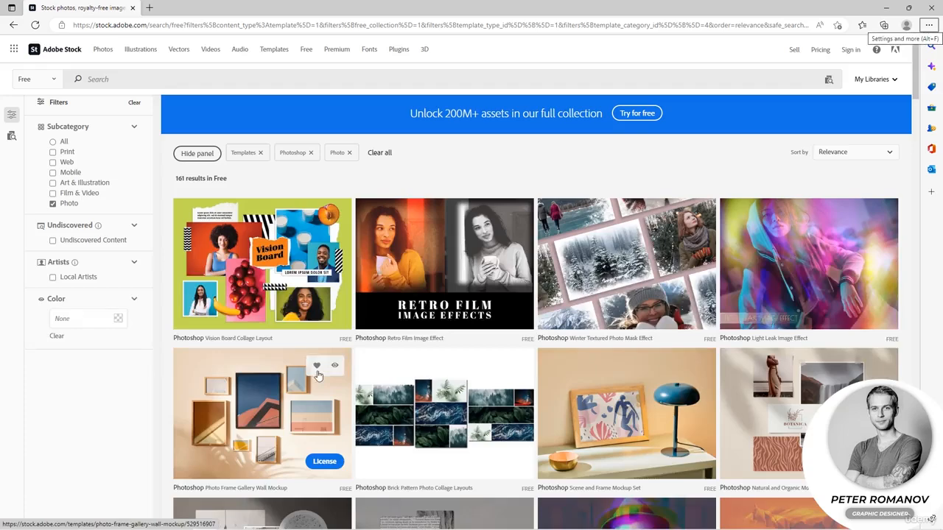
scroll(361, 353, "down", 3)
scroll(361, 353, "down", 4)
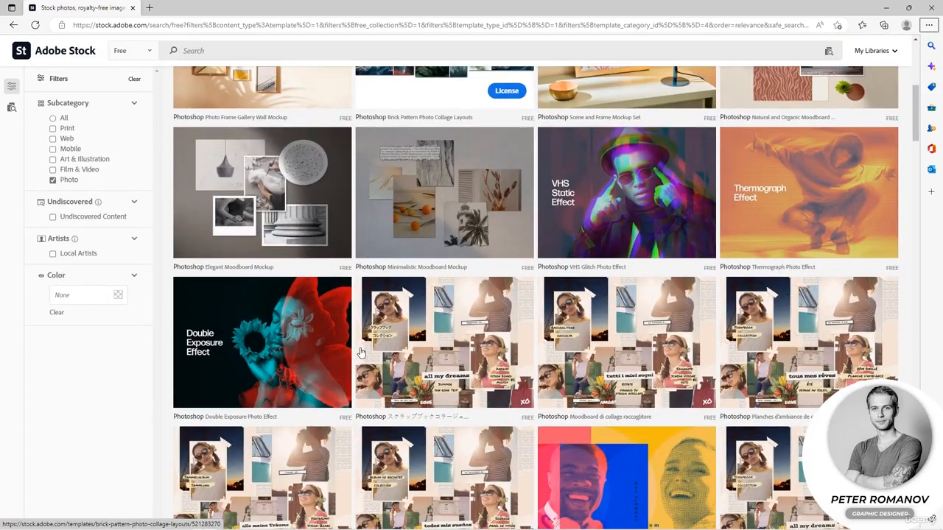
scroll(304, 293, "up", 7)
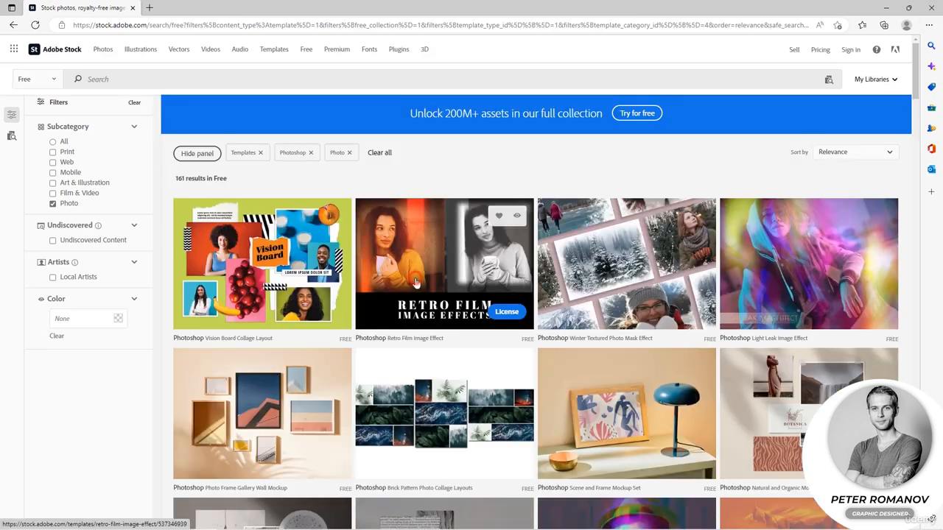
scroll(415, 279, "down", 2)
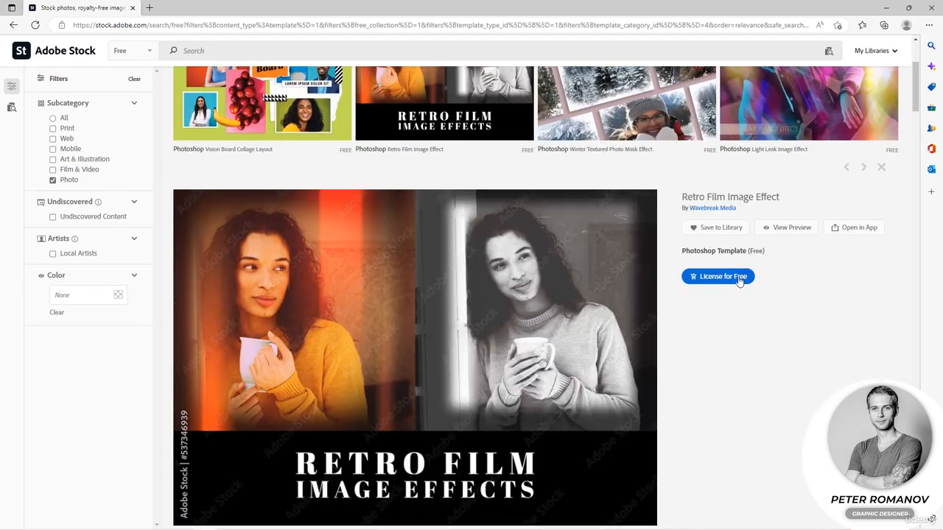
left_click(726, 278)
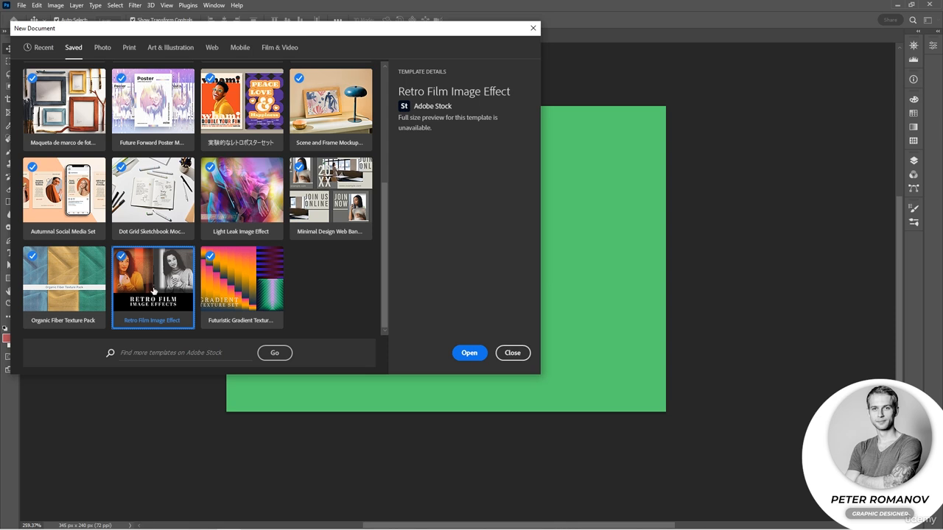
left_click(464, 353)
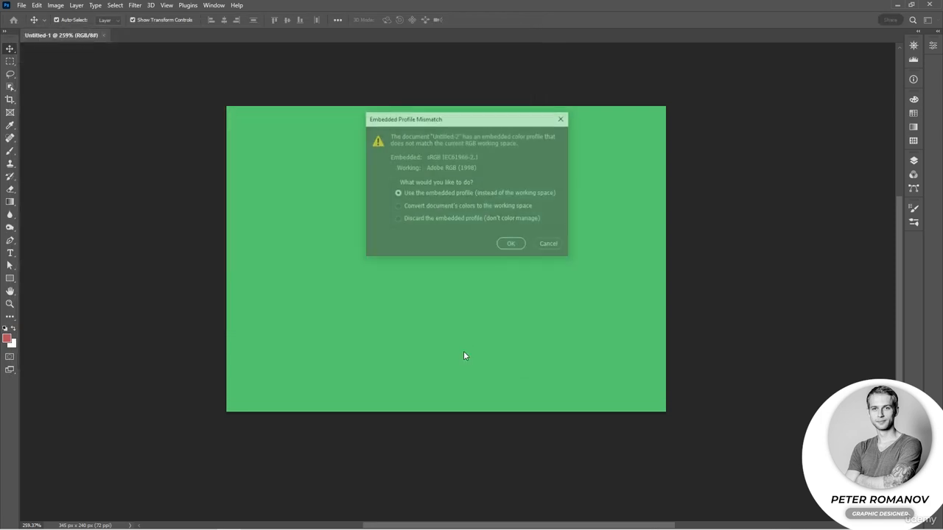
left_click(512, 245)
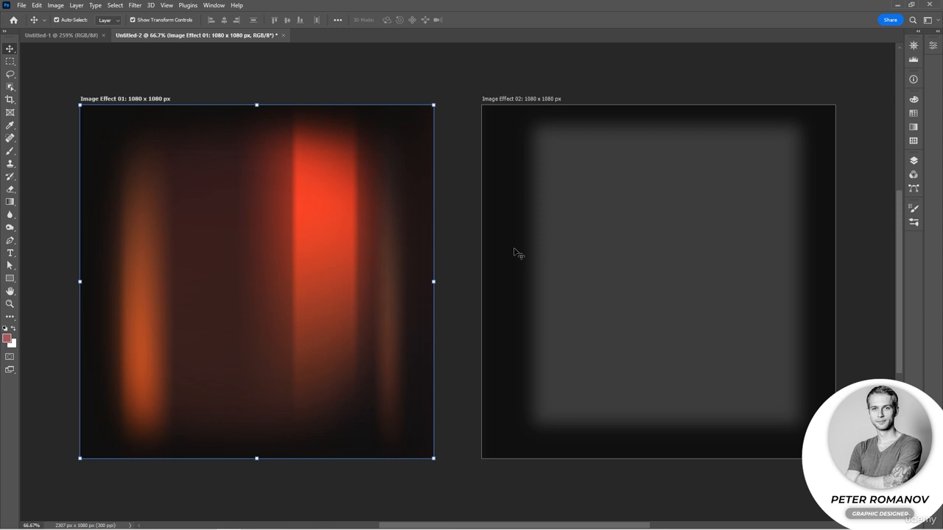
Show the template's layers in an enlarged list and select the [YOUR IMAGE HERE] layer of the Image Effect 02 artboard.
left_click(914, 169)
left_click_drag(844, 262, 850, 366)
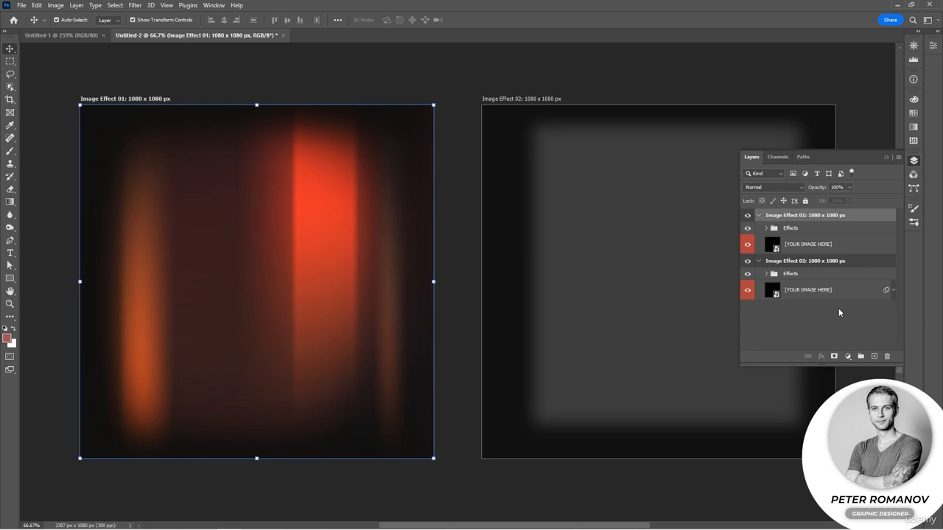
left_click(816, 293)
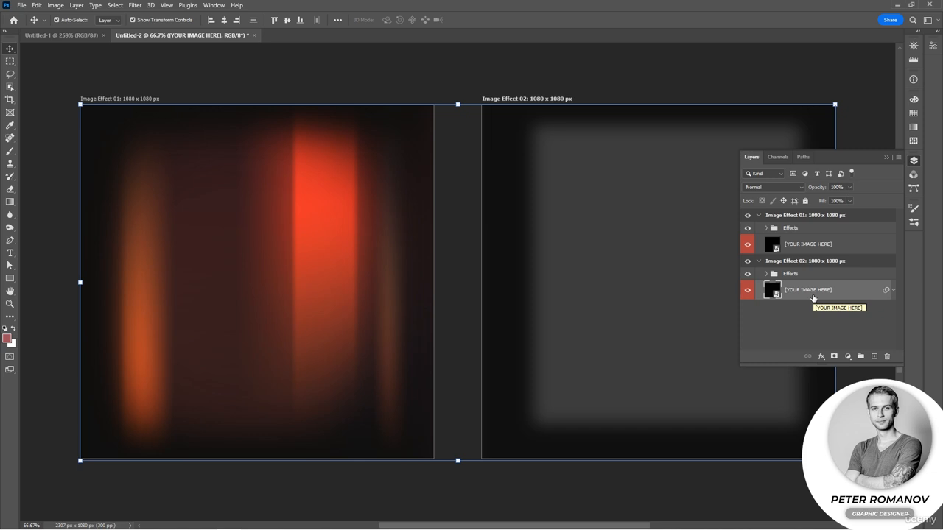
left_click(808, 264)
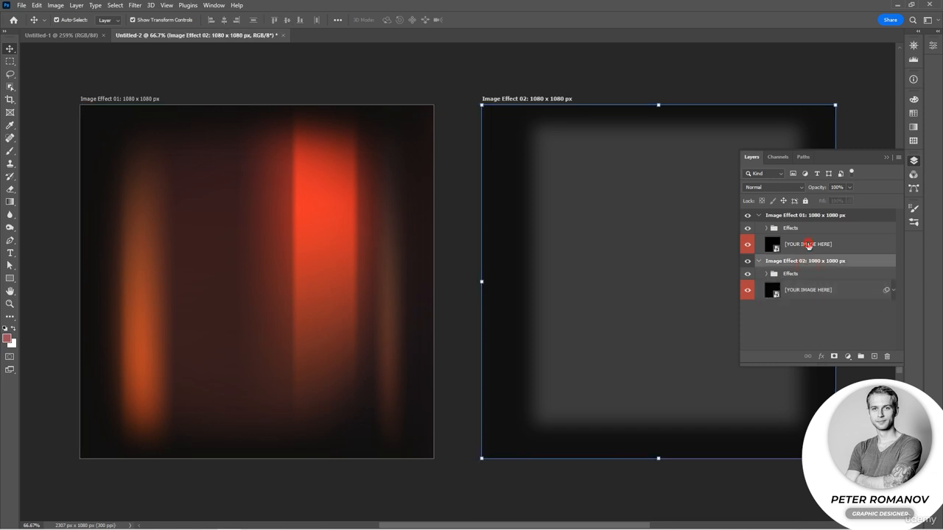
left_click(808, 246)
left_click(800, 235)
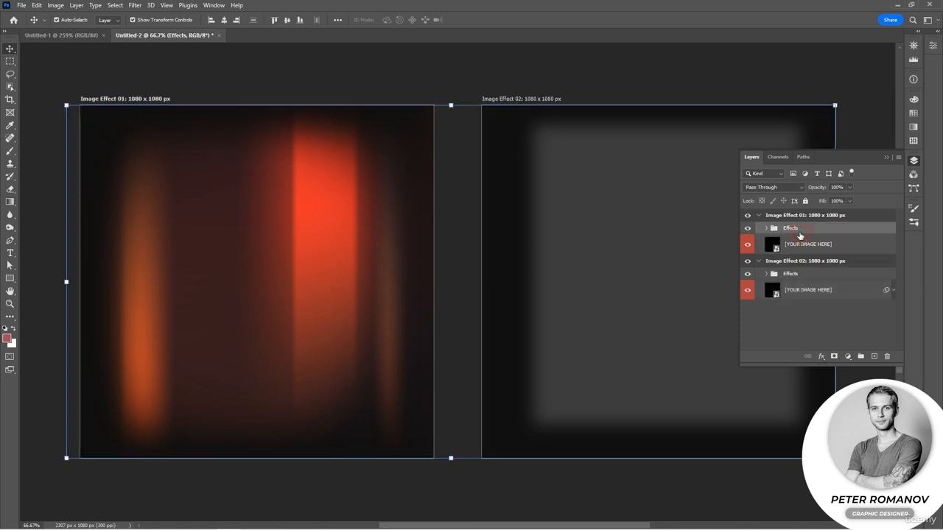
left_click(799, 295)
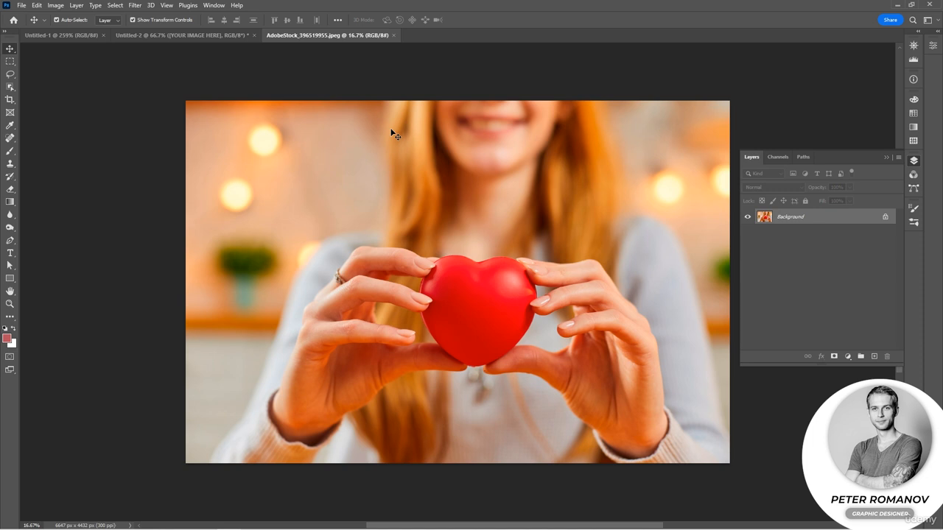
Copy the entire heart photo and paste it above the [YOUR IMAGE HERE] layer of the Image Effect 02 artboard in Untitled-2.
key("ctrl+a")
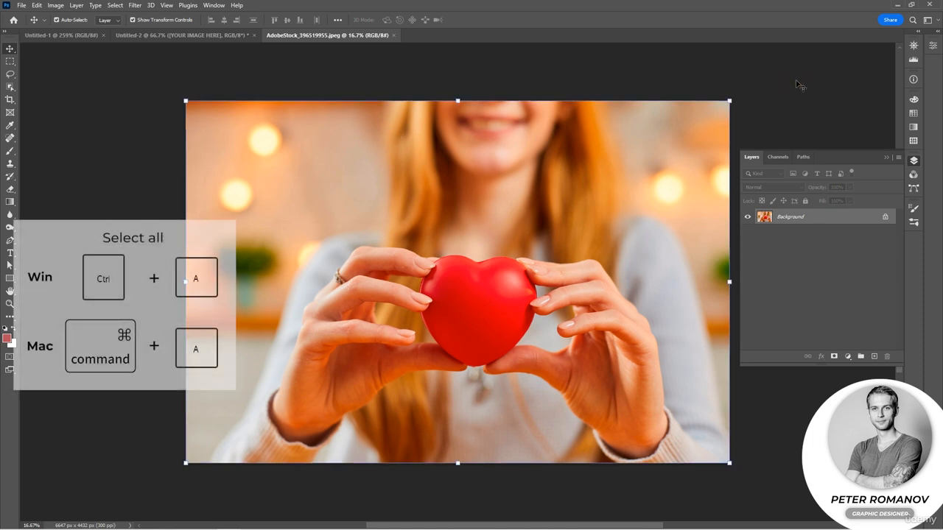
key("ctrl+a")
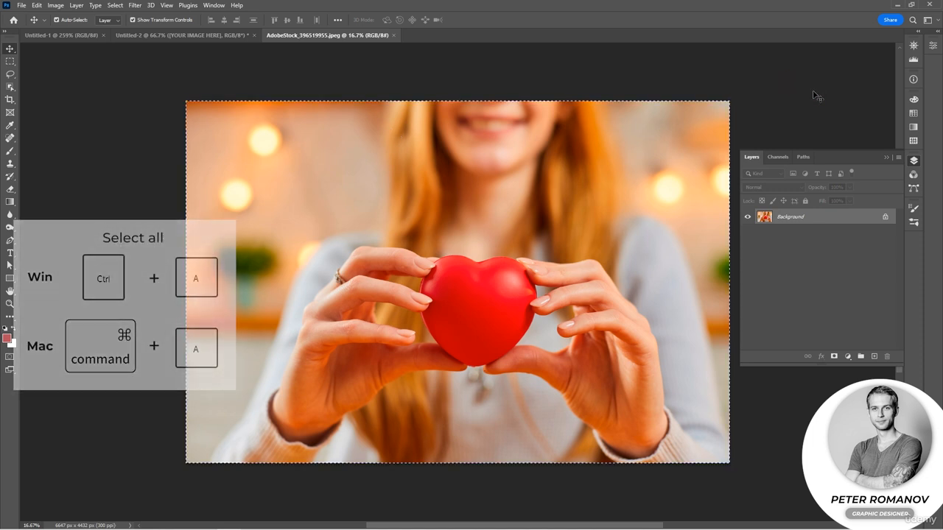
key("ctrl+c")
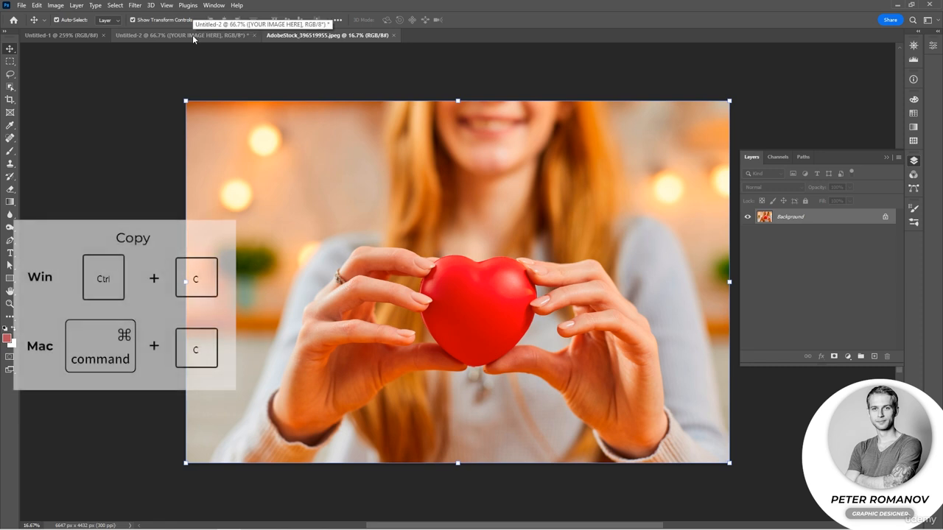
left_click(192, 34)
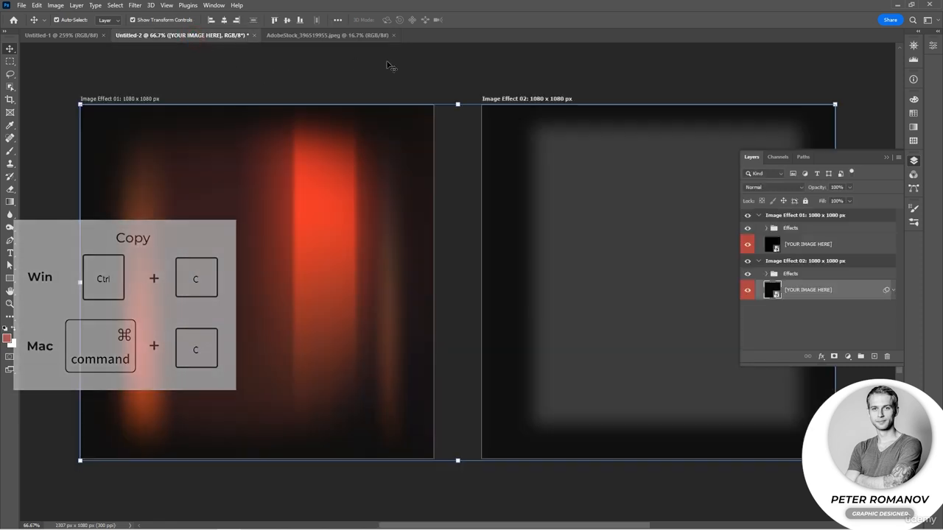
key("ctrl+v")
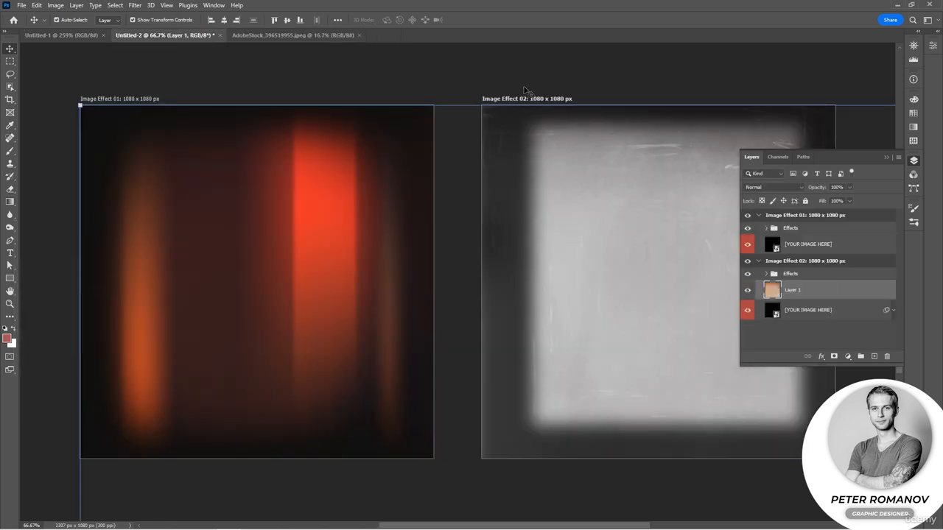
Scale the pasted photo to about 25.52% and place it over the Image Effect 02 artboard with the heart near its centre.
scroll(526, 123, "down", 4)
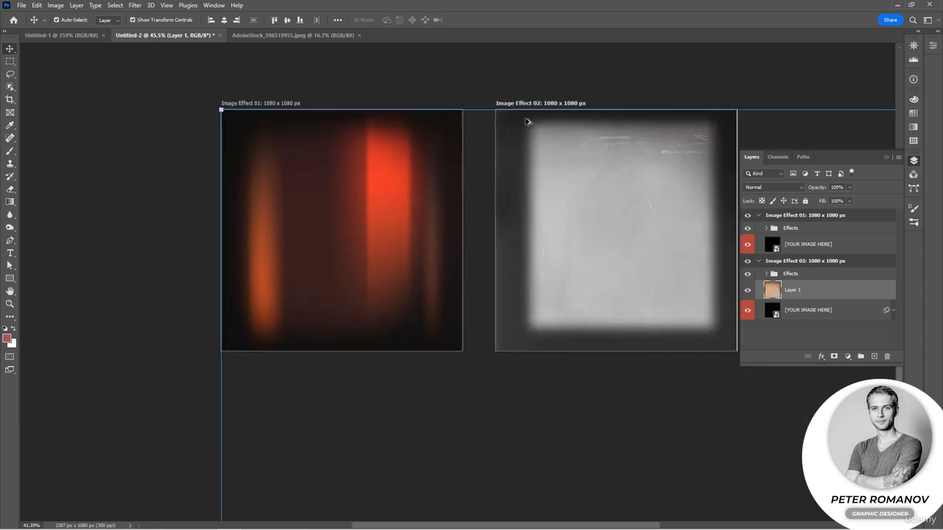
scroll(530, 125, "down", 2)
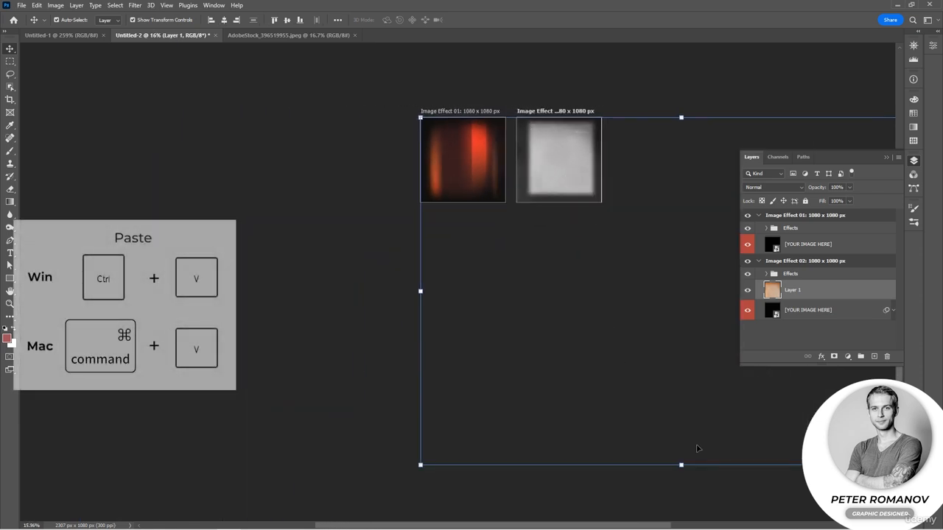
left_click_drag(681, 465, 626, 206)
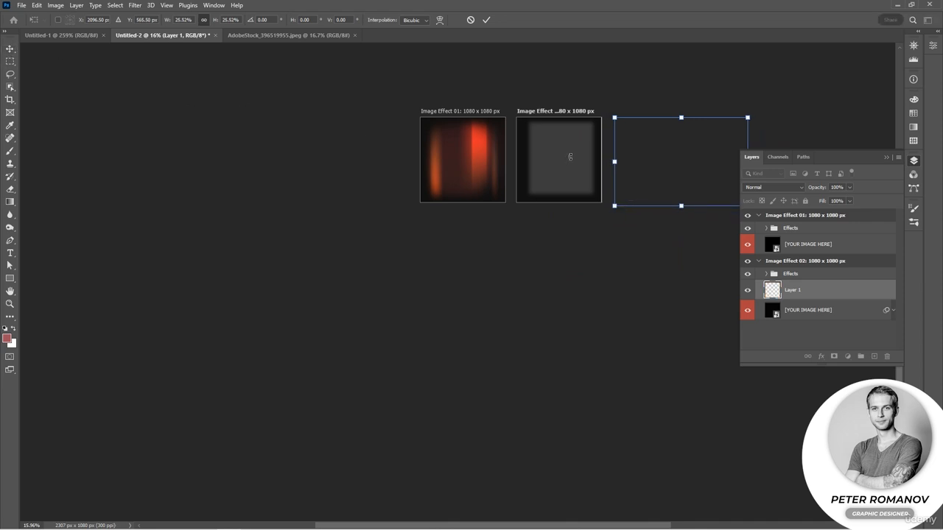
left_click_drag(652, 167, 530, 162)
scroll(599, 196, "up", 5)
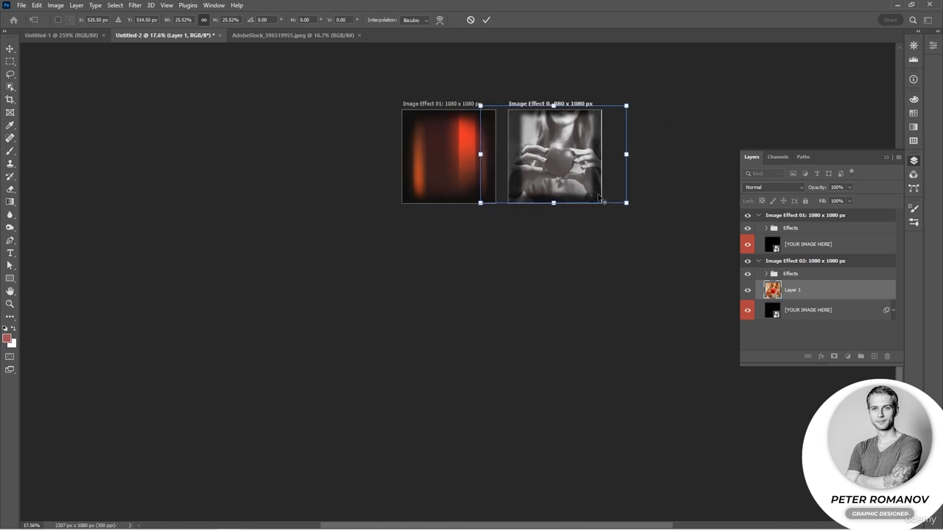
left_click_drag(609, 167, 636, 341)
Expand the Effects group of Image Effect 02 and compare the image with Vignetting, Selective Color 1 and Curves 2 each hidden and shown.
left_click(766, 274)
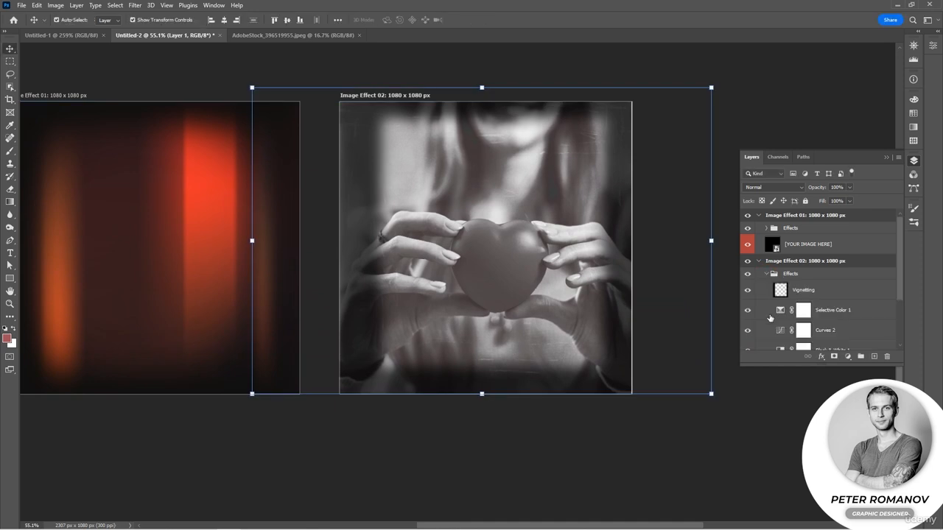
left_click(747, 290)
left_click(748, 290)
left_click(748, 310)
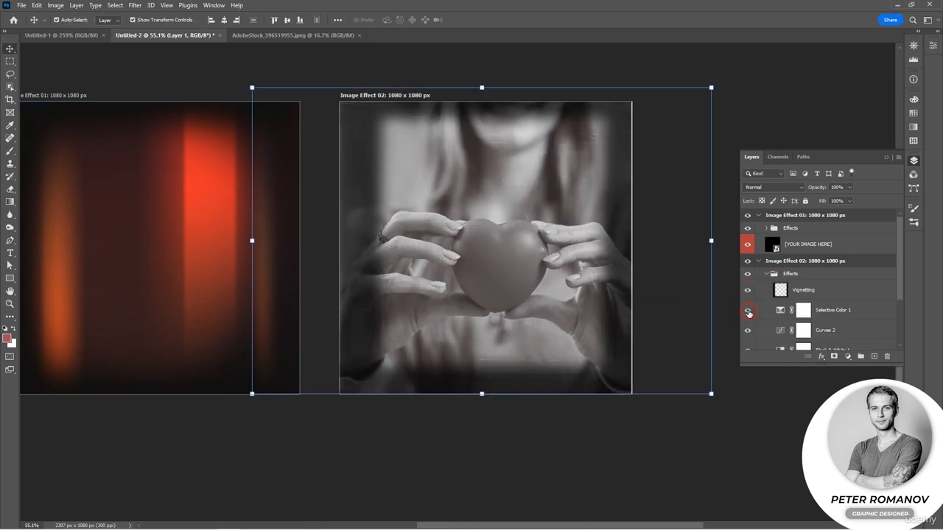
left_click(748, 310)
left_click(747, 330)
left_click(747, 330)
Compare the image with the Black & White 1 and Texture layers each hidden and shown, and collapse the Effects group.
scroll(759, 325, "down", 1)
scroll(759, 324, "down", 1)
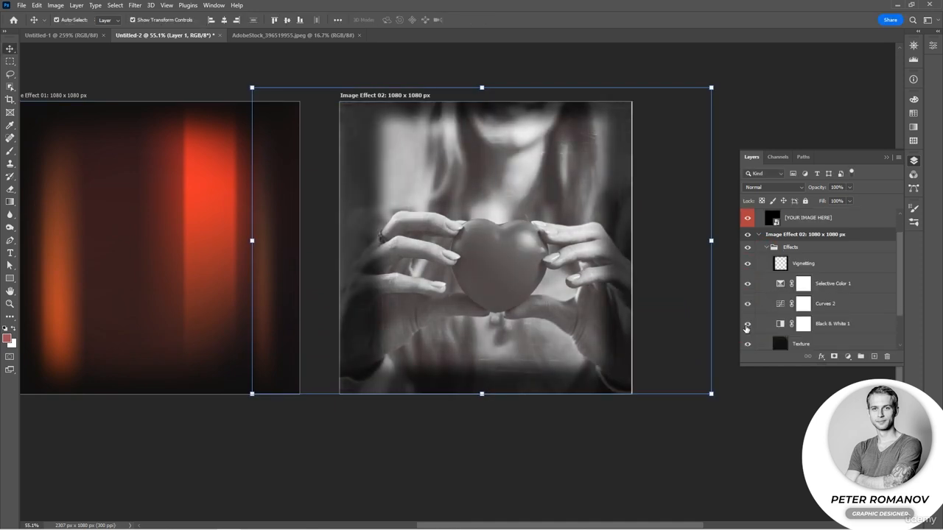
left_click(748, 325)
left_click(748, 324)
left_click(747, 344)
left_click(747, 344)
left_click(765, 250)
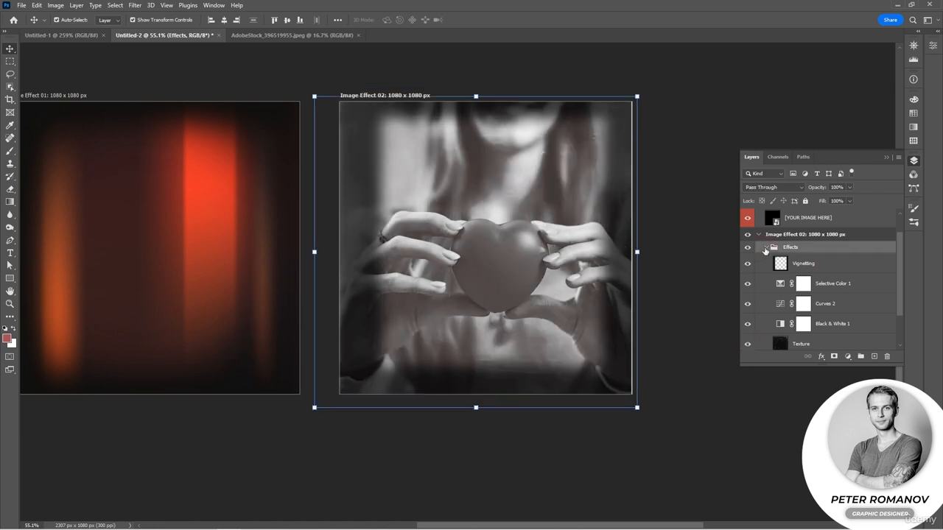
left_click(765, 248)
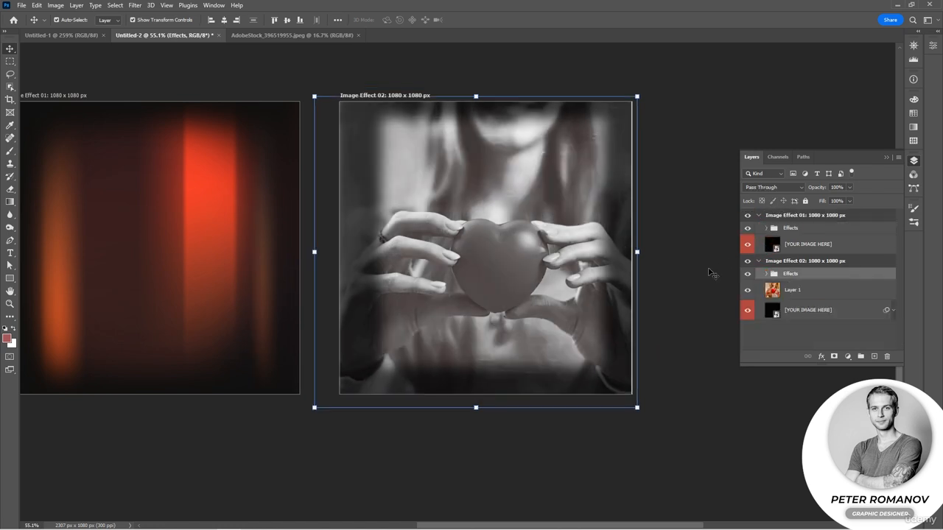
left_click(794, 290)
left_click_drag(520, 251, 520, 249)
key("ctrl+z")
Select Layer 1, which holds the pasted photo beneath the Effects group of the Image Effect 02 artboard.
scroll(809, 282, "down", 2)
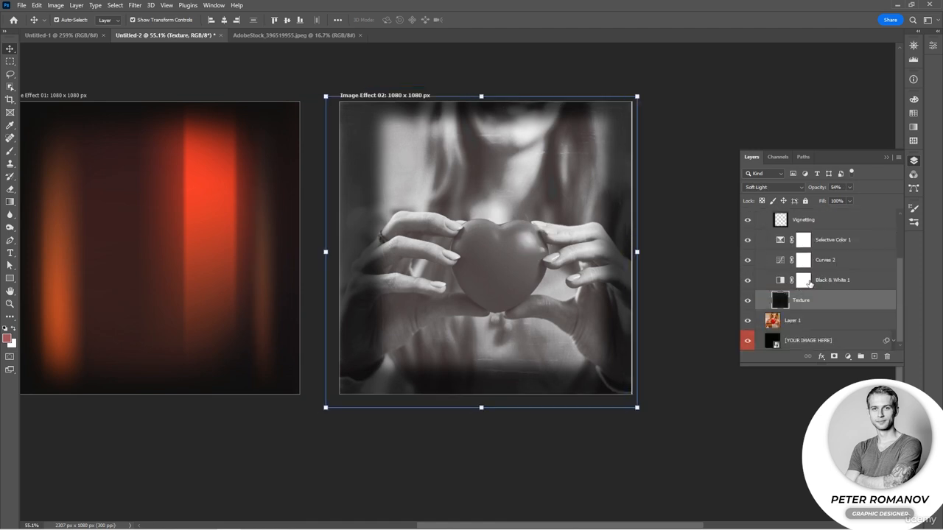
left_click(810, 320)
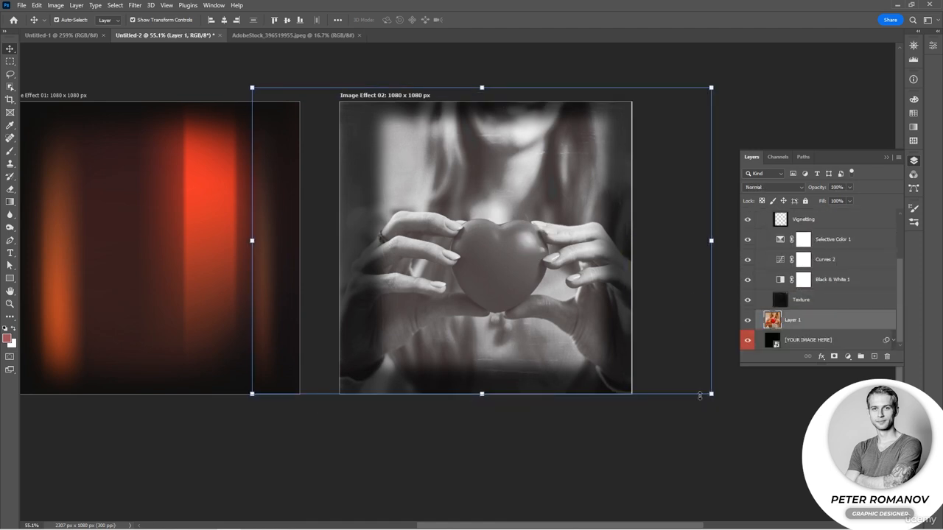
left_click_drag(699, 395, 671, 396)
Start a new document and look through the saved presets and templates and the blank Photo presets.
key("ctrl+n")
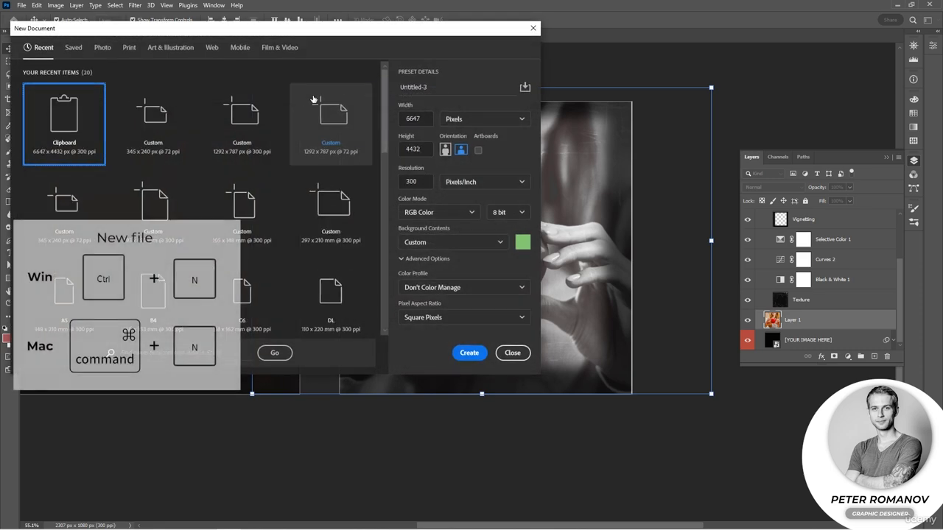
left_click_drag(301, 35, 388, 68)
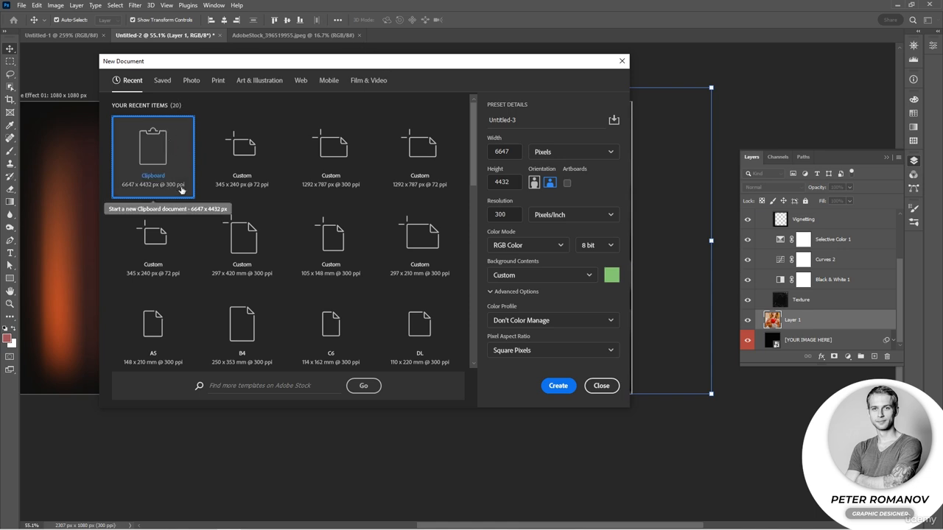
left_click(161, 83)
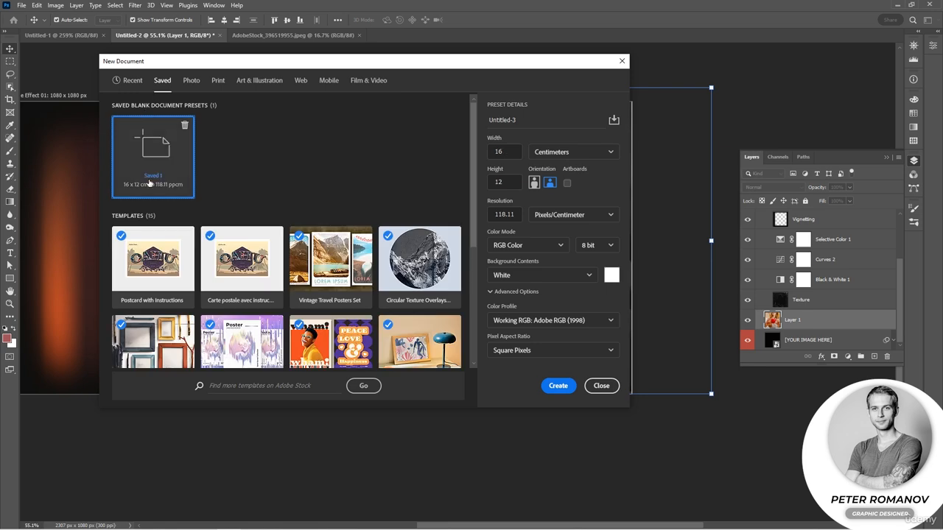
scroll(218, 215, "down", 3)
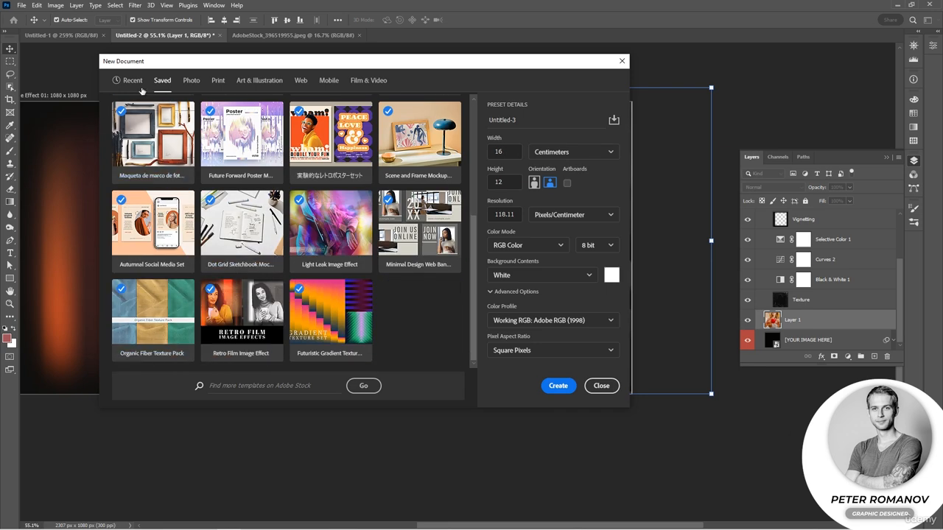
left_click(192, 81)
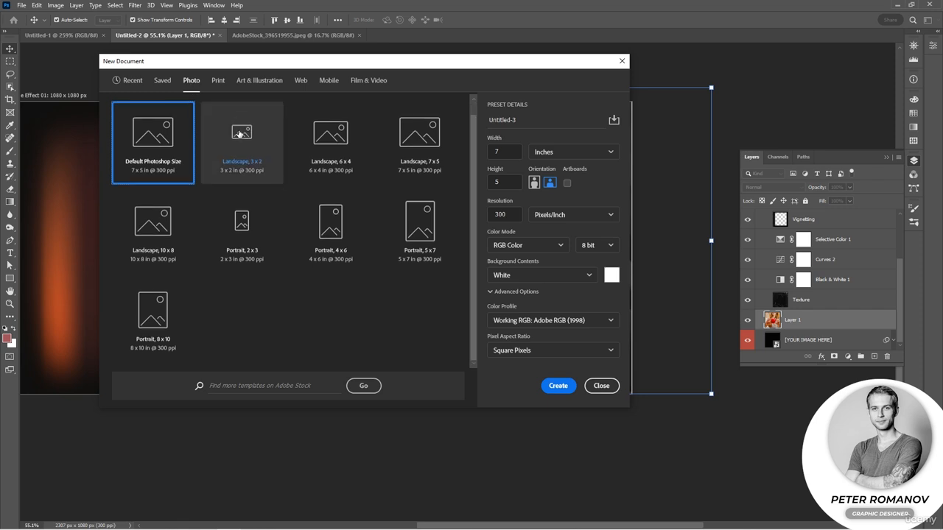
scroll(239, 134, "down", 1)
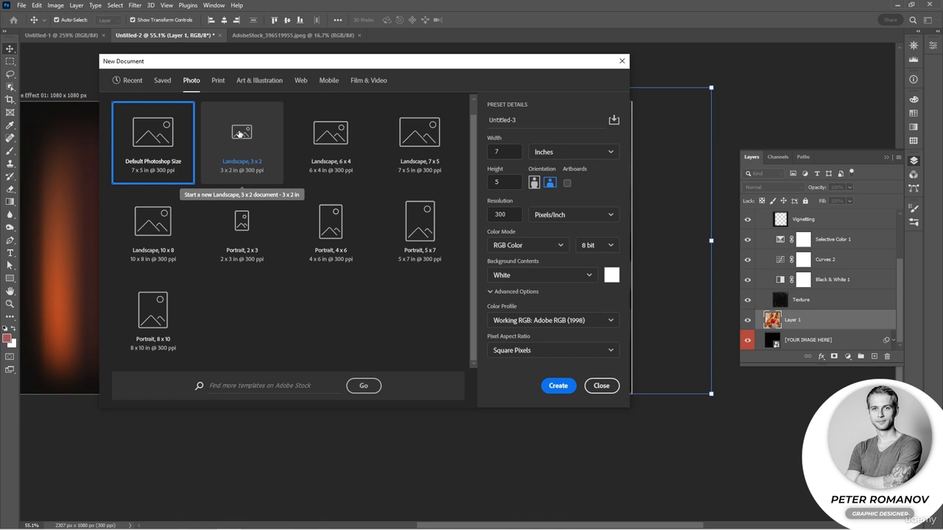
scroll(239, 134, "up", 1)
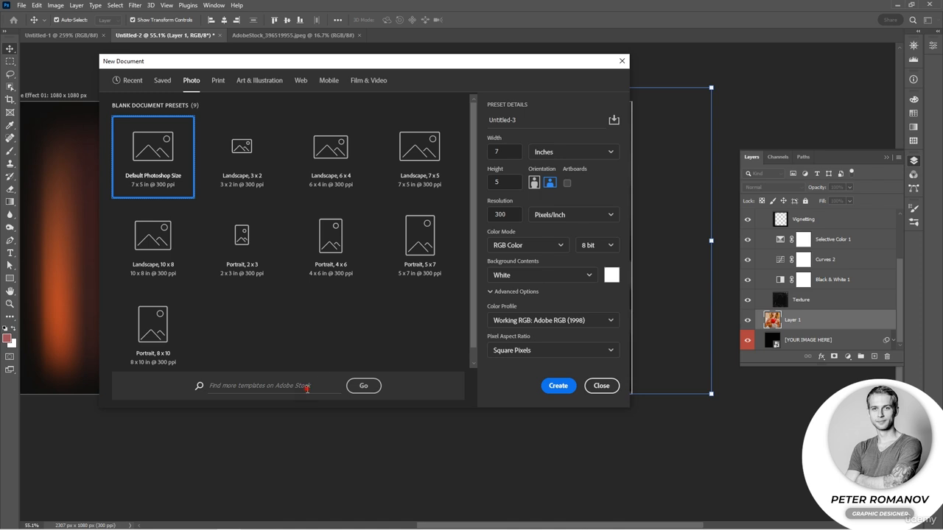
Look through the blank Print presets and select the A4 preset of 210 x 297 mm at 300 ppi.
left_click(220, 81)
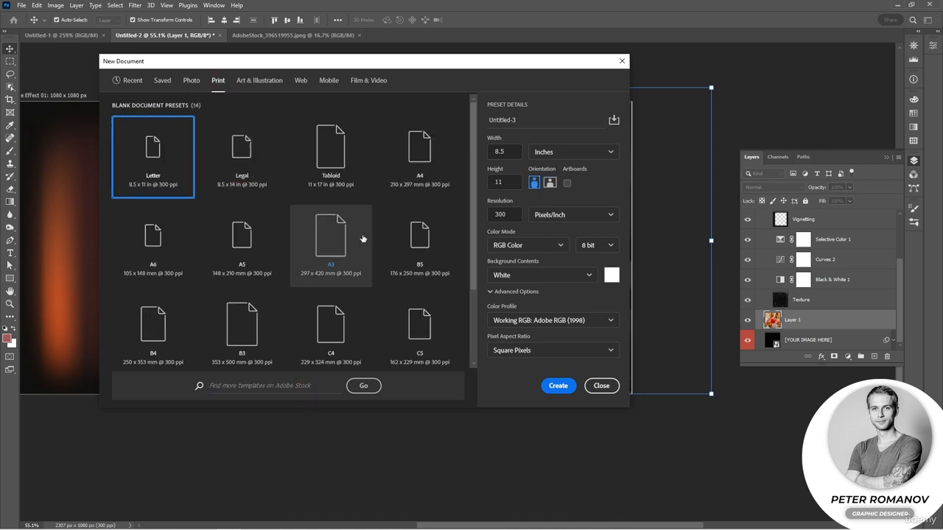
scroll(361, 238, "down", 1)
scroll(397, 230, "up", 1)
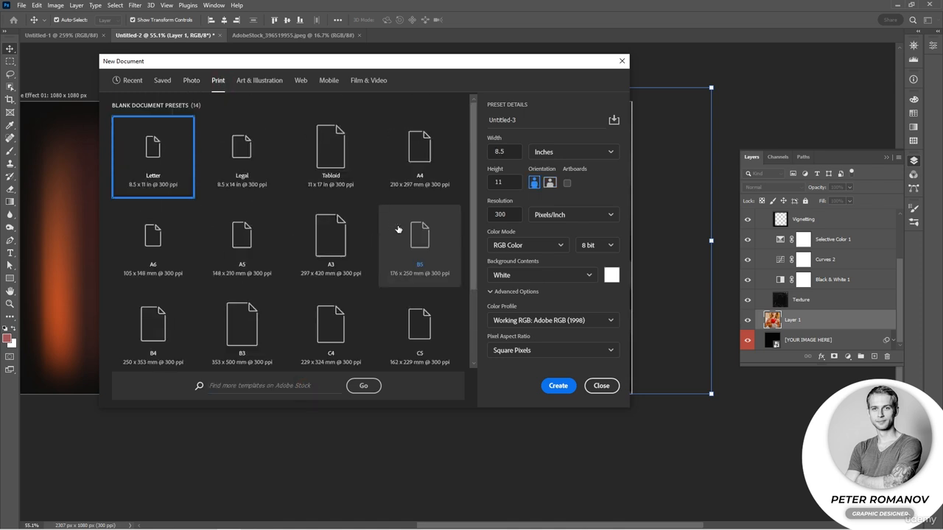
scroll(398, 230, "down", 2)
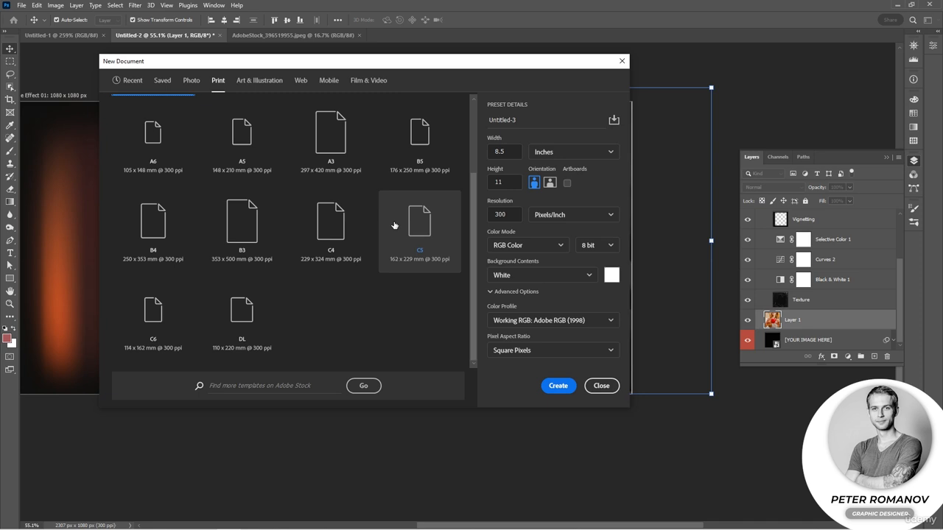
scroll(396, 228, "up", 2)
scroll(395, 225, "down", 2)
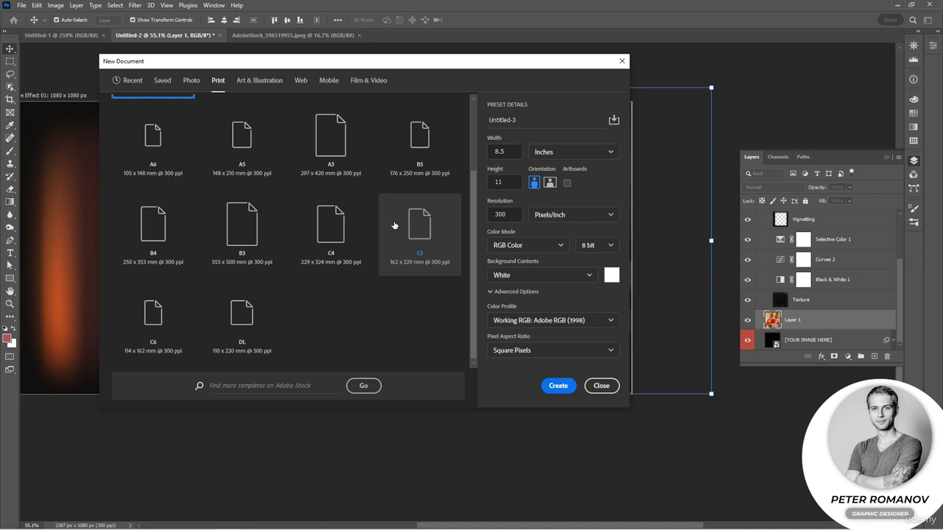
scroll(394, 225, "up", 2)
left_click(426, 177)
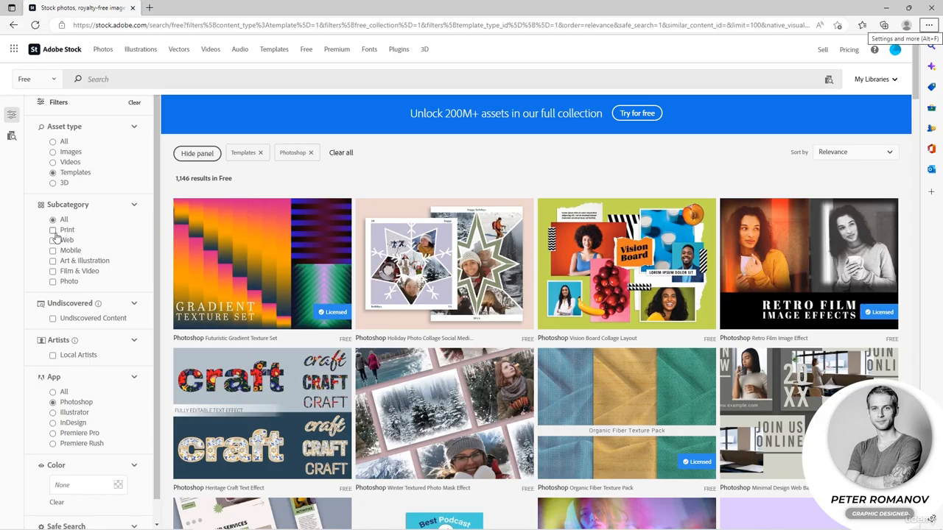
On the Adobe Stock website, filter the free Photoshop templates to the Print subcategory and look through the results.
left_click(59, 230)
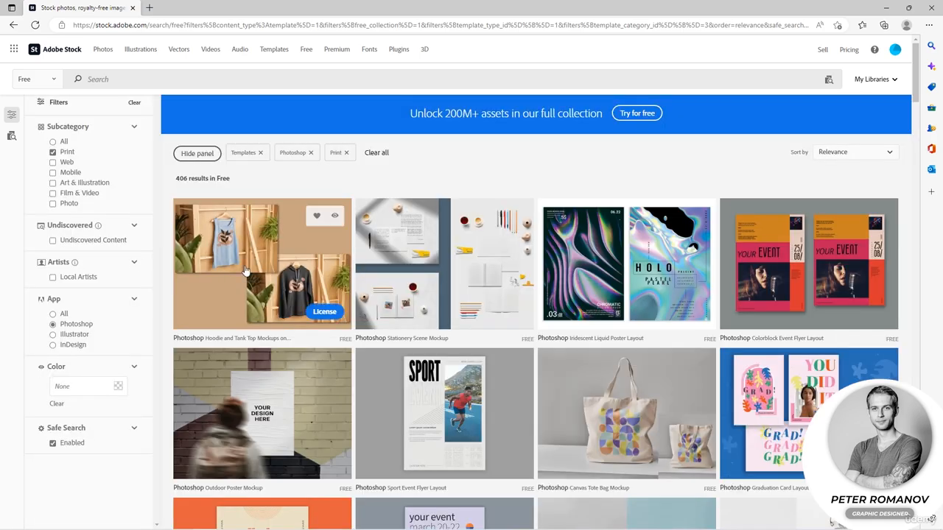
scroll(496, 275, "down", 3)
scroll(496, 279, "down", 4)
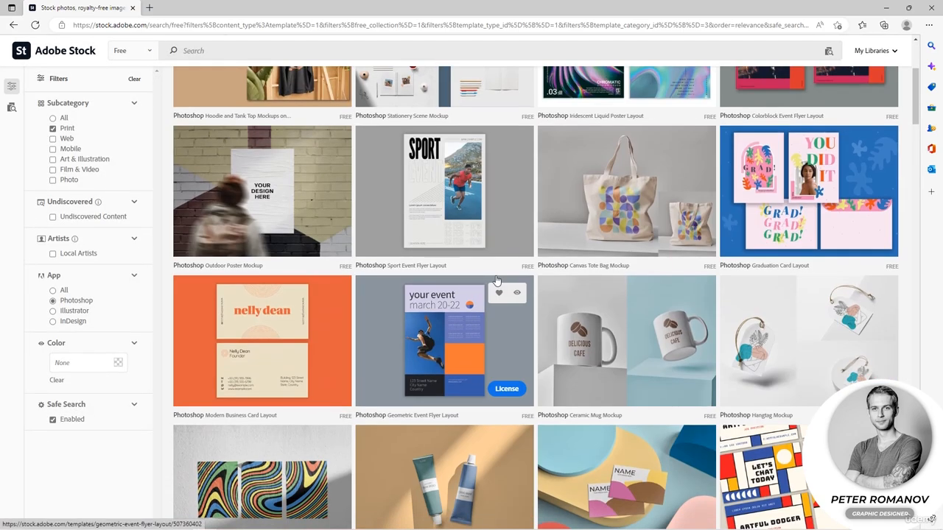
scroll(496, 280, "down", 3)
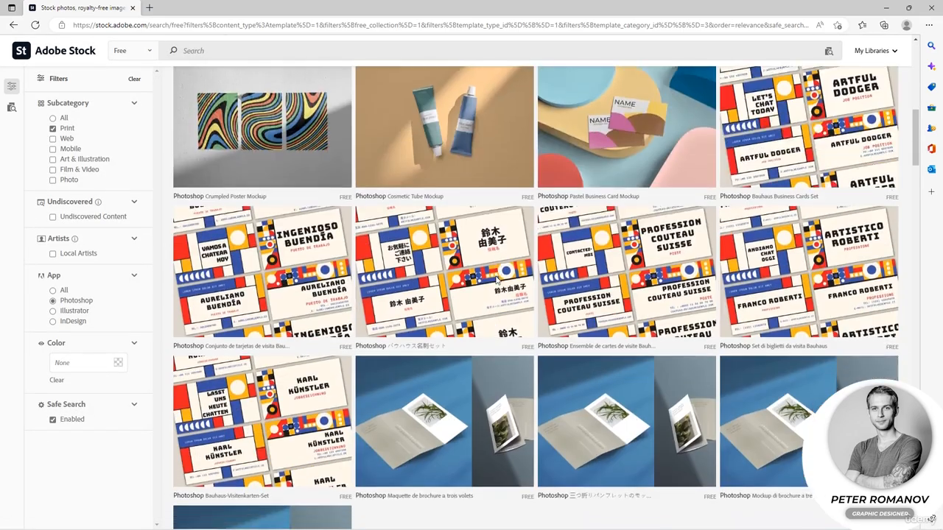
scroll(496, 281, "down", 3)
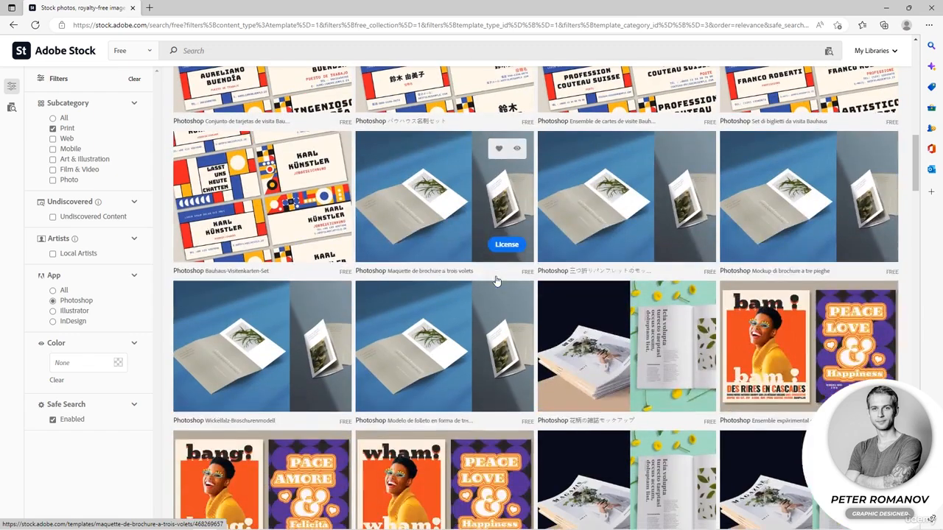
scroll(497, 281, "down", 3)
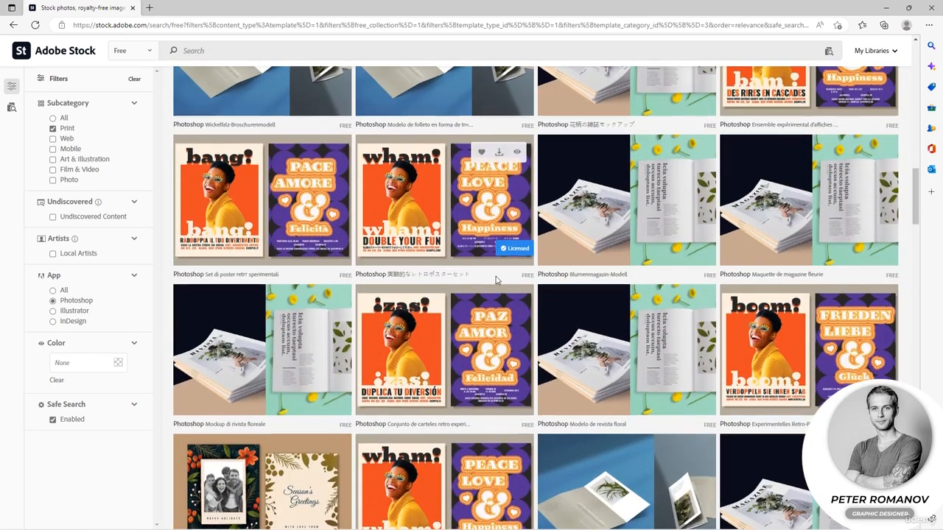
scroll(497, 280, "up", 8)
scroll(496, 281, "up", 6)
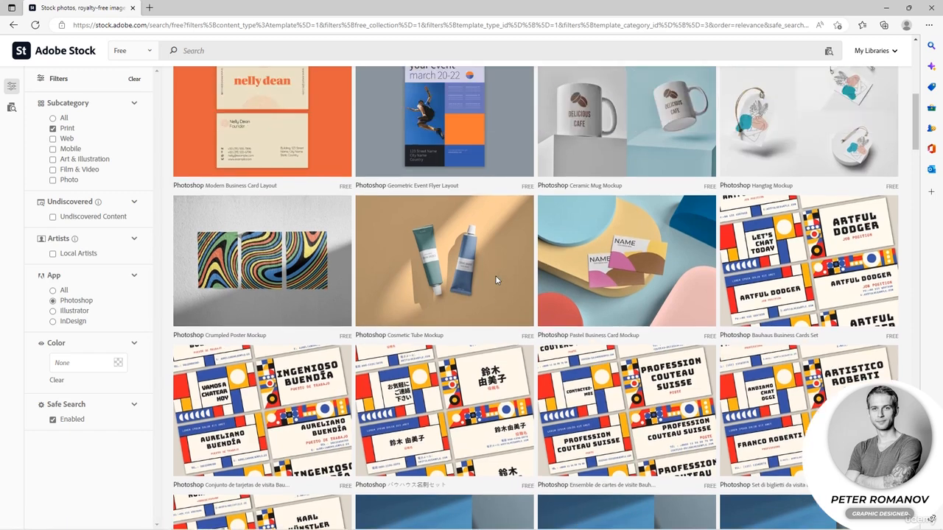
scroll(496, 281, "up", 2)
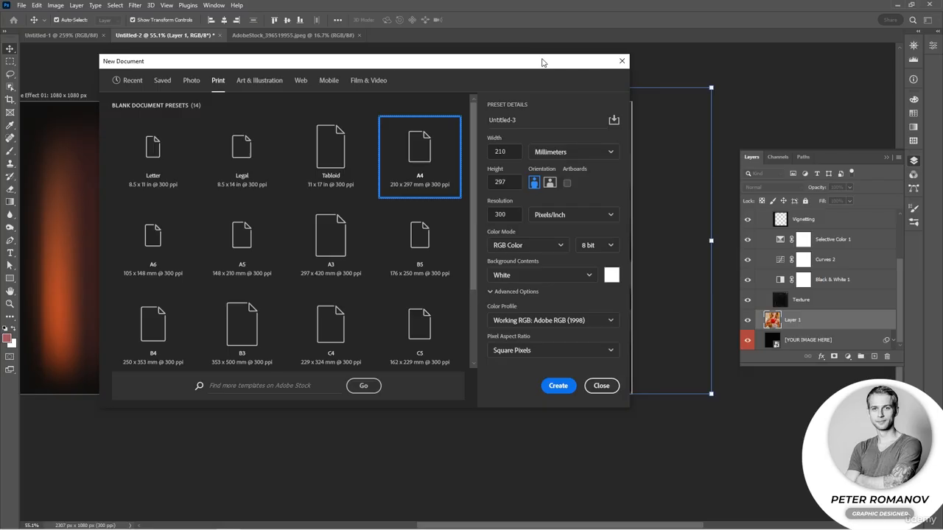
Select the 4 x 6 in Postcard preset at 300 ppi among the blank Art & Illustration presets and check the available size units.
left_click(268, 81)
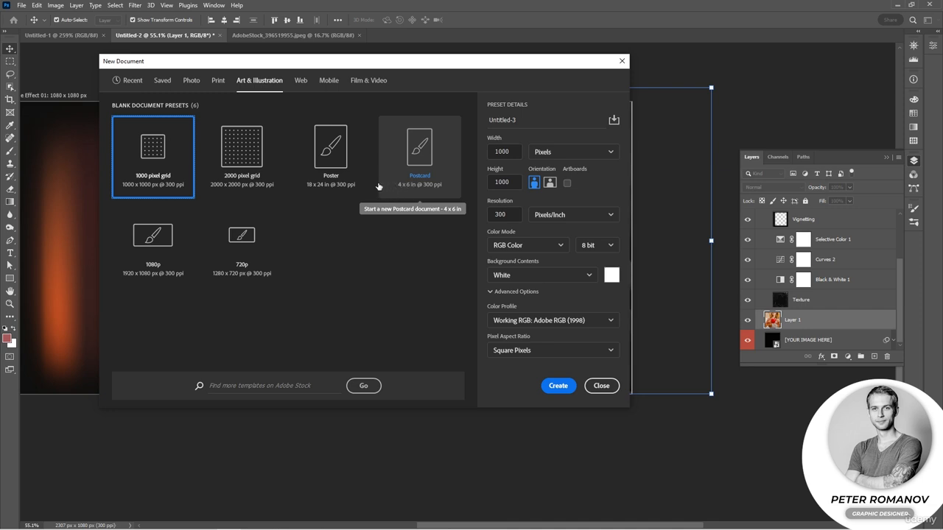
left_click(411, 184)
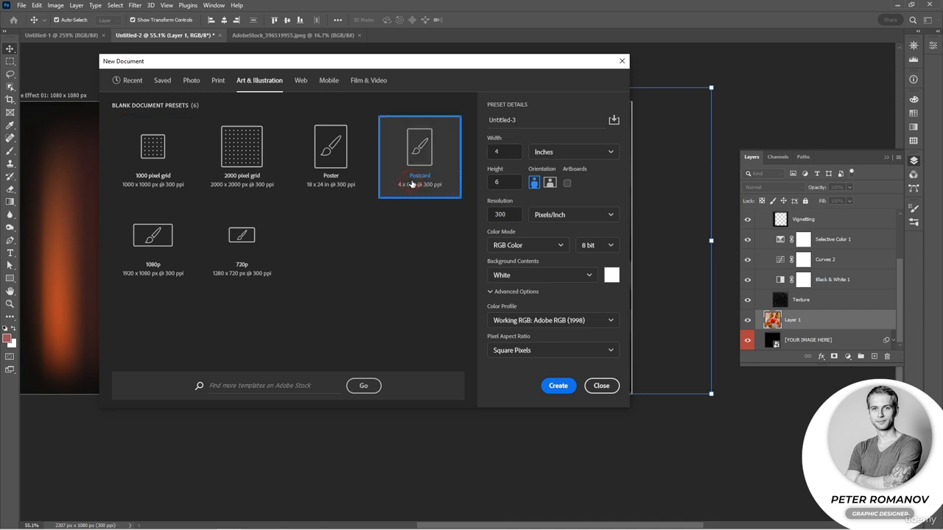
left_click(609, 153)
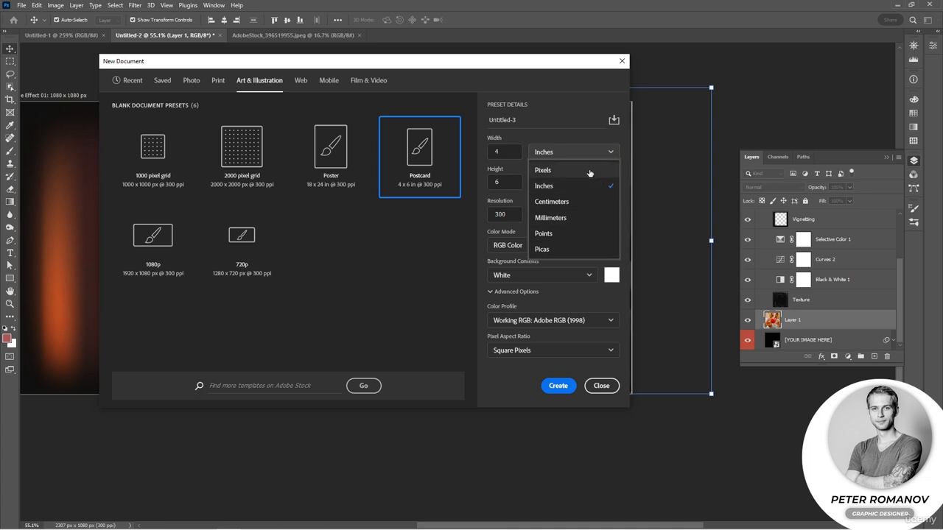
left_click(440, 258)
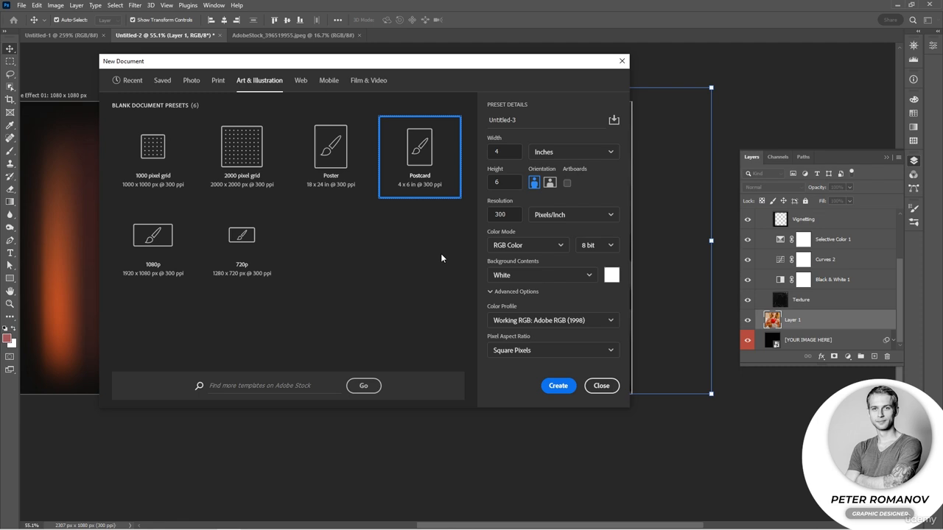
Switch to the Adobe Stock website, filter the free Photoshop templates to Art & Illustration instead of Print, and look through the results.
key("alt+Tab")
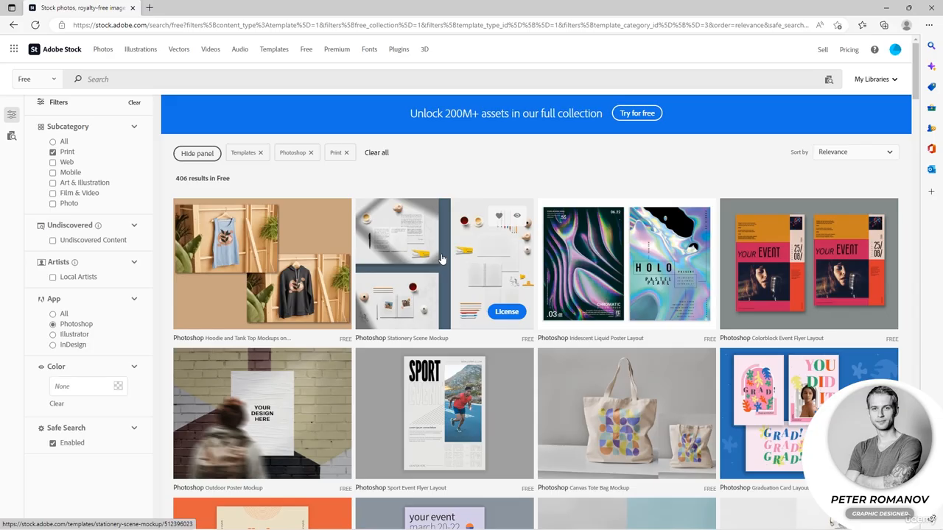
left_click(52, 182)
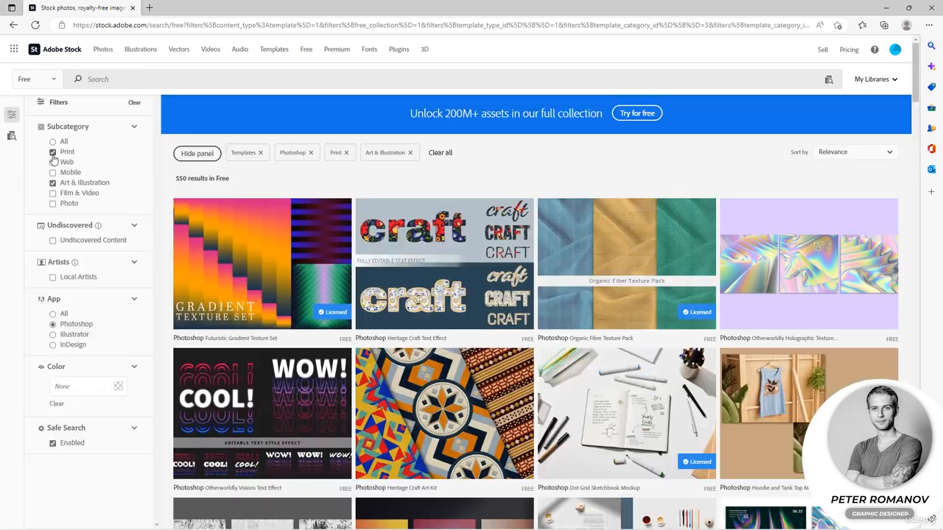
left_click(52, 151)
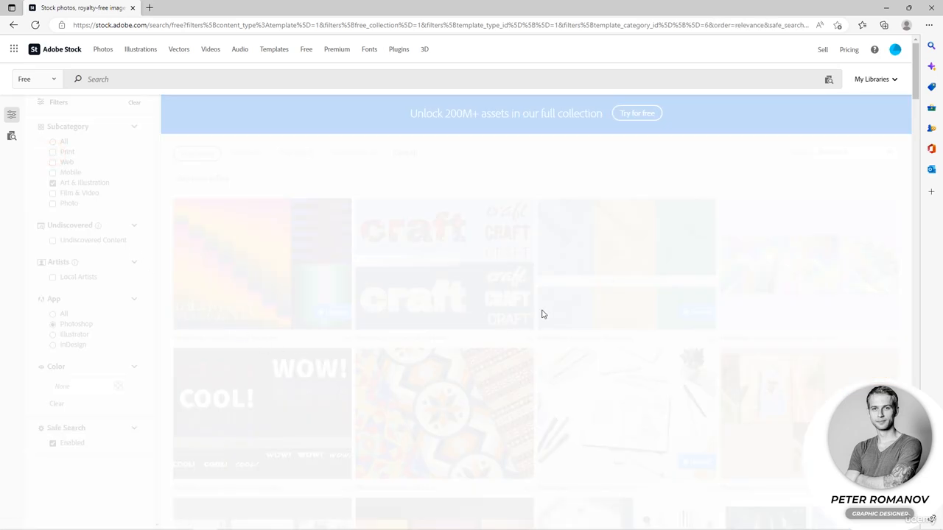
scroll(376, 306, "down", 5)
scroll(376, 306, "down", 8)
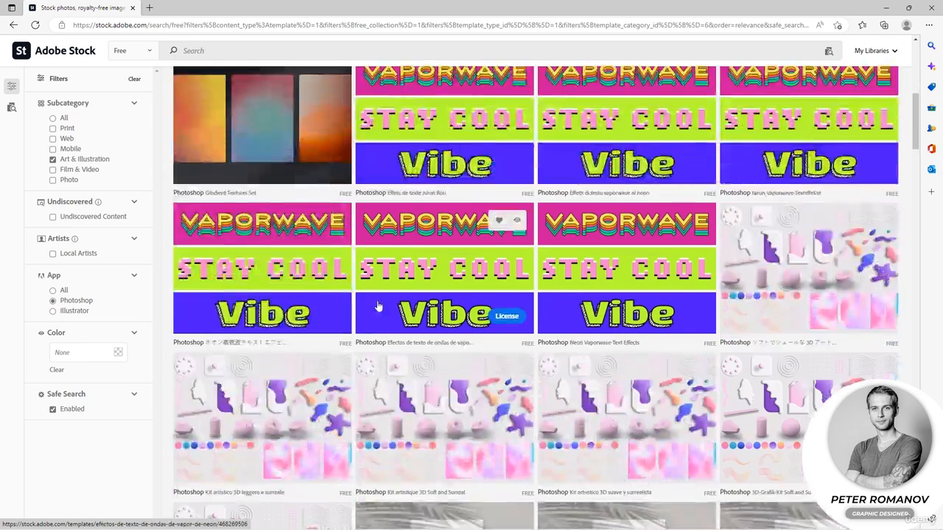
scroll(378, 305, "down", 1)
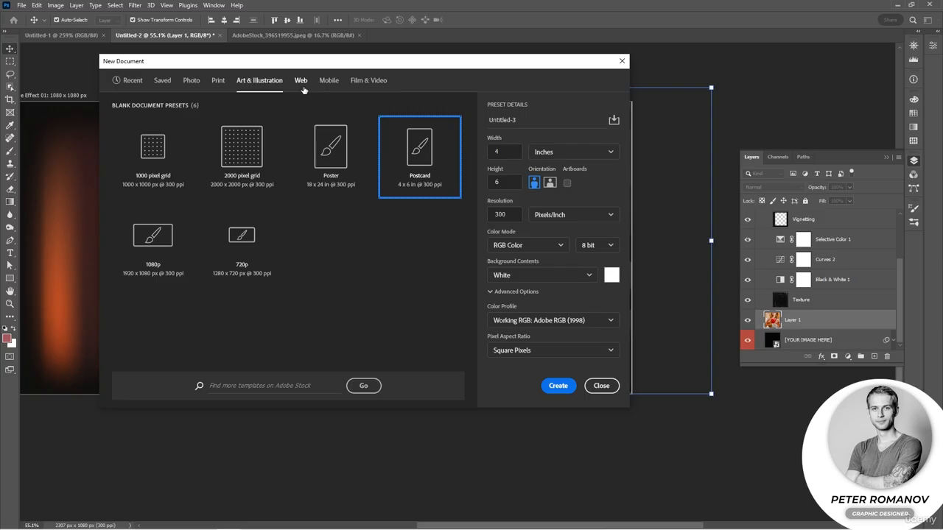
Return to Photoshop's New Document dialog and look through the blank Web presets.
left_click(302, 87)
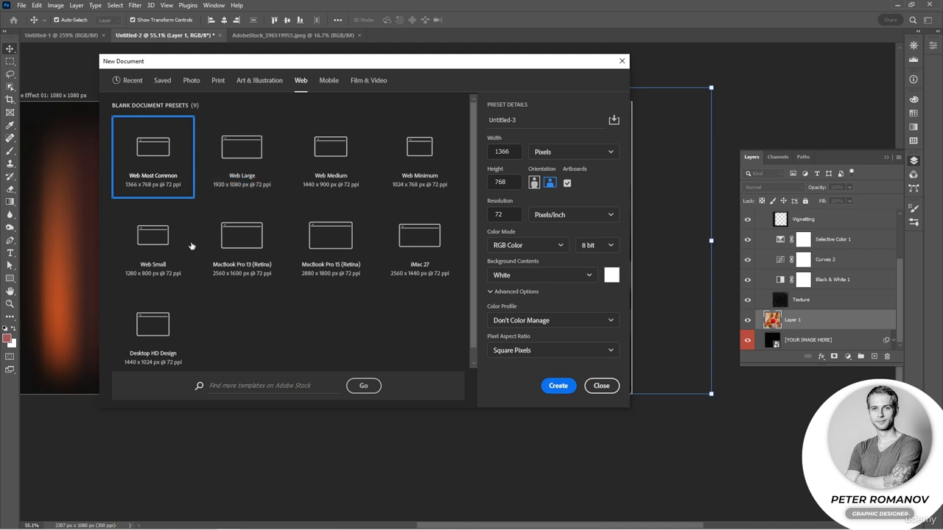
scroll(388, 300, "down", 1)
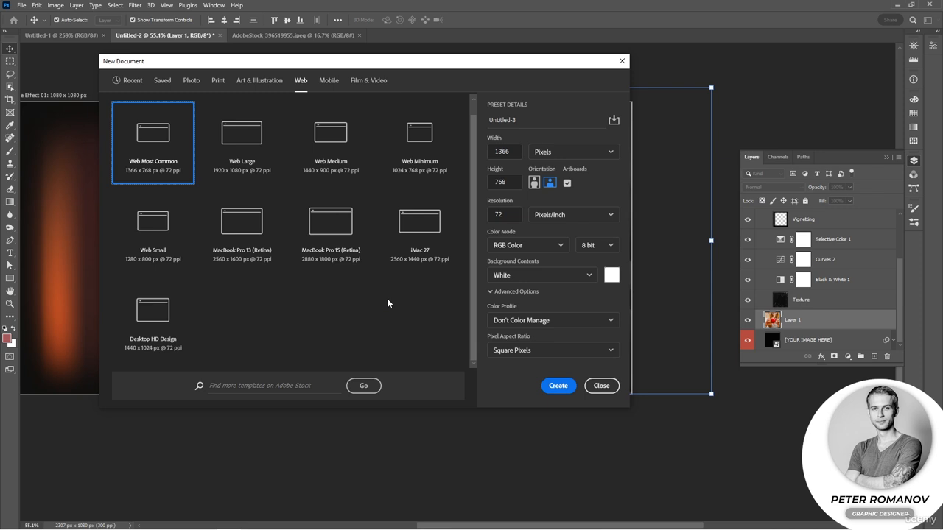
scroll(387, 298, "up", 1)
scroll(388, 299, "down", 1)
scroll(387, 298, "up", 1)
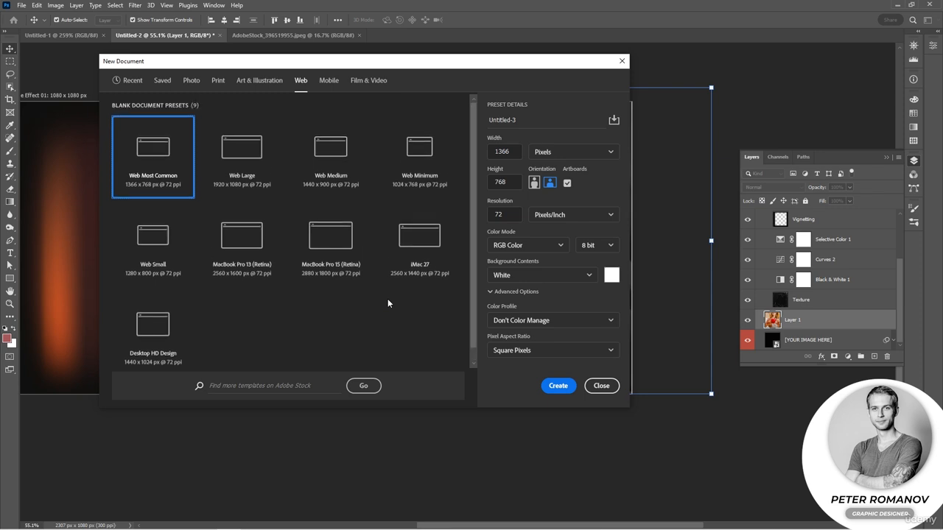
Look through the blank Mobile presets, from the phone and tablet sizes down to the app icons.
left_click(328, 80)
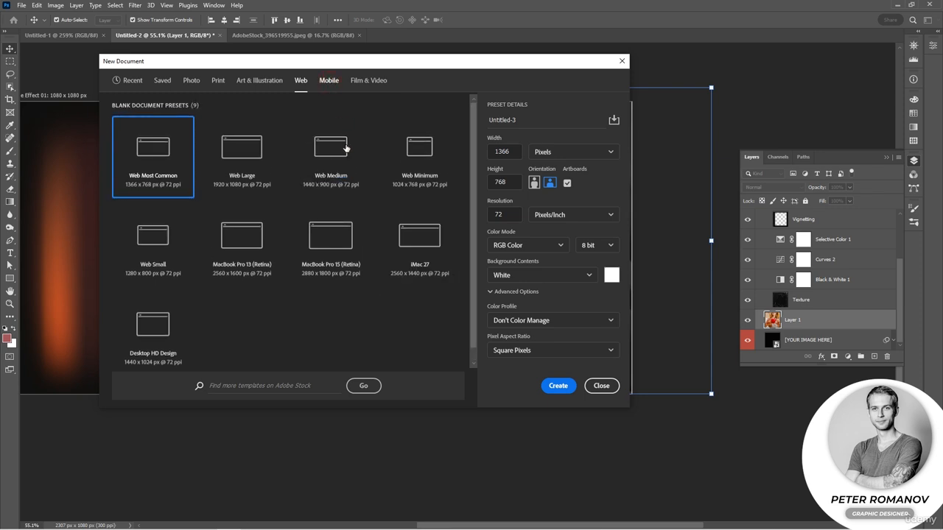
scroll(394, 202, "down", 4)
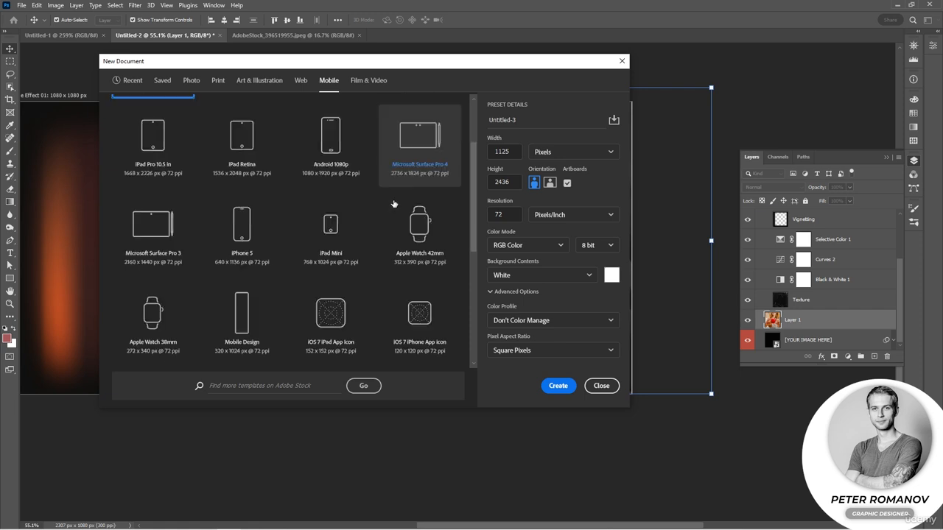
scroll(393, 203, "up", 3)
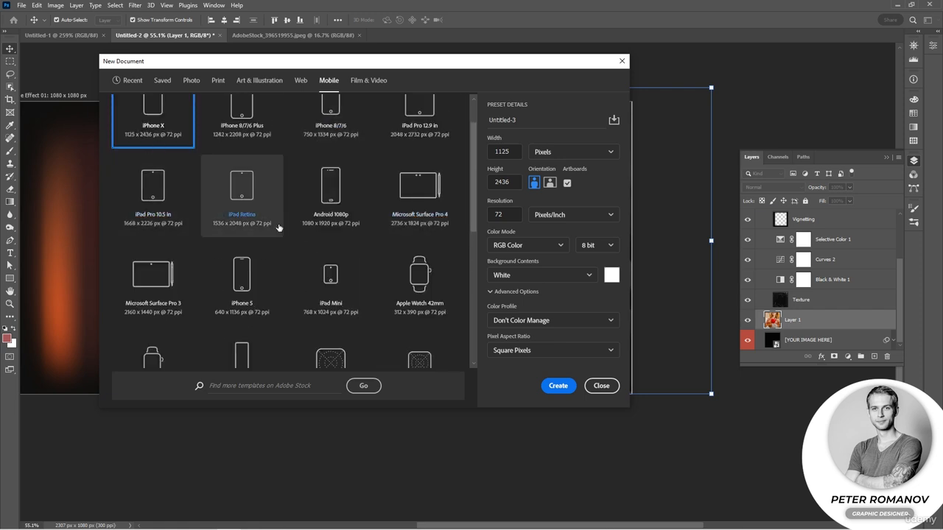
scroll(370, 234, "up", 1)
scroll(403, 232, "down", 3)
scroll(403, 232, "down", 4)
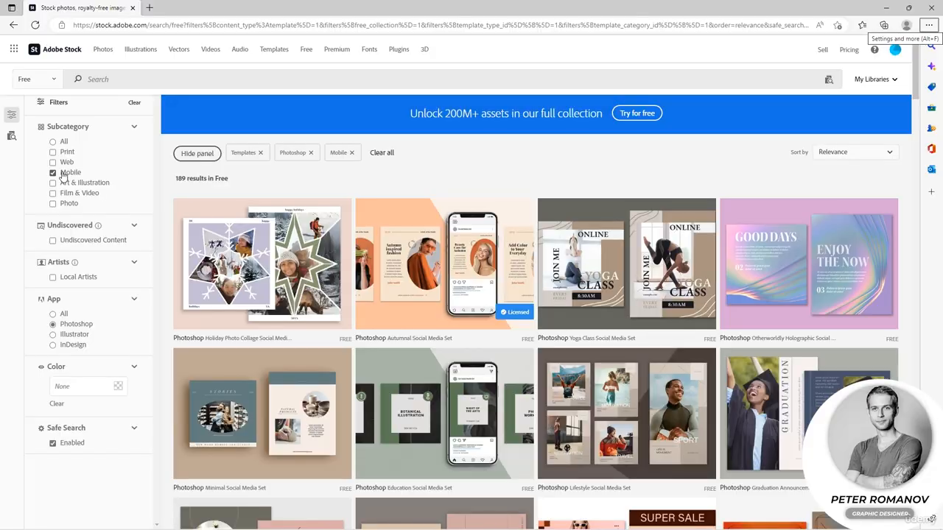
On the Adobe Stock website, look through the free Photoshop templates in the Mobile subcategory.
scroll(545, 250, "down", 5)
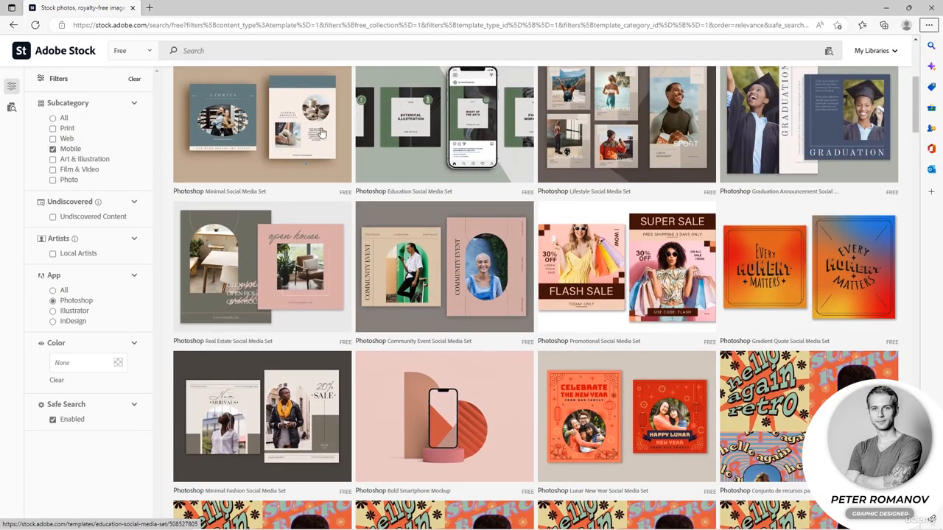
scroll(492, 241, "down", 3)
scroll(492, 241, "down", 3)
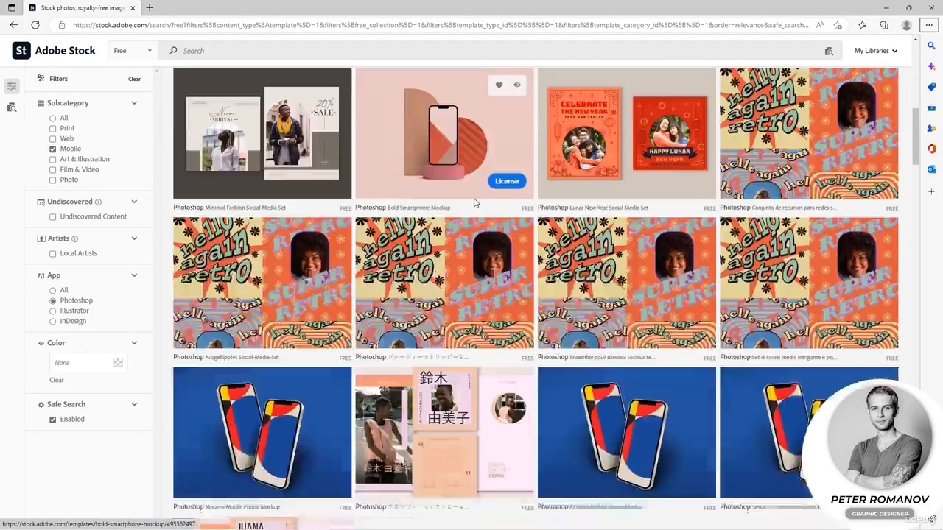
scroll(663, 347, "down", 2)
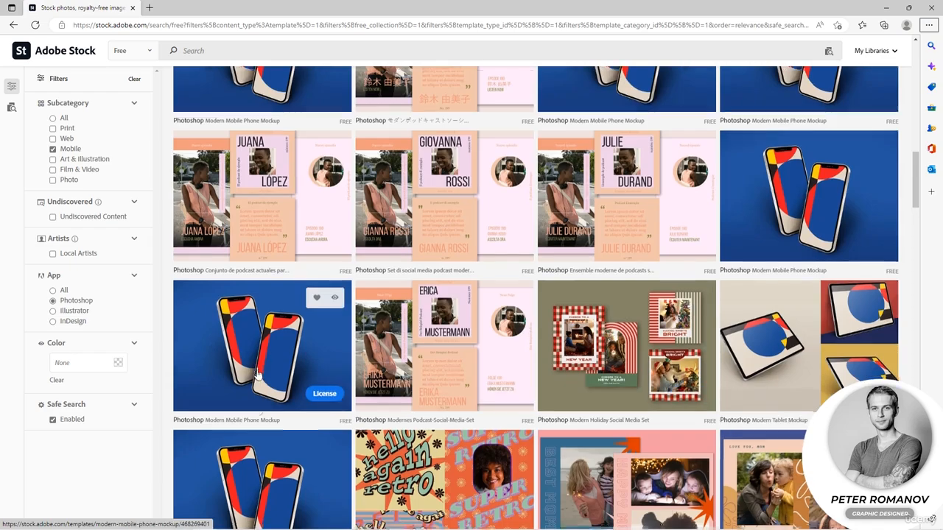
scroll(310, 383, "down", 3)
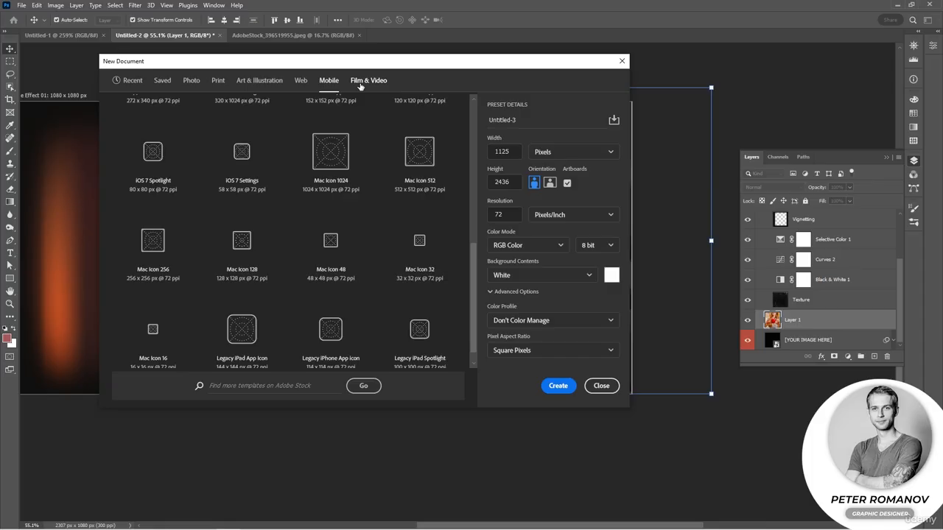
Return to Photoshop's New Document dialog and look through the blank Film & Video presets.
left_click(361, 84)
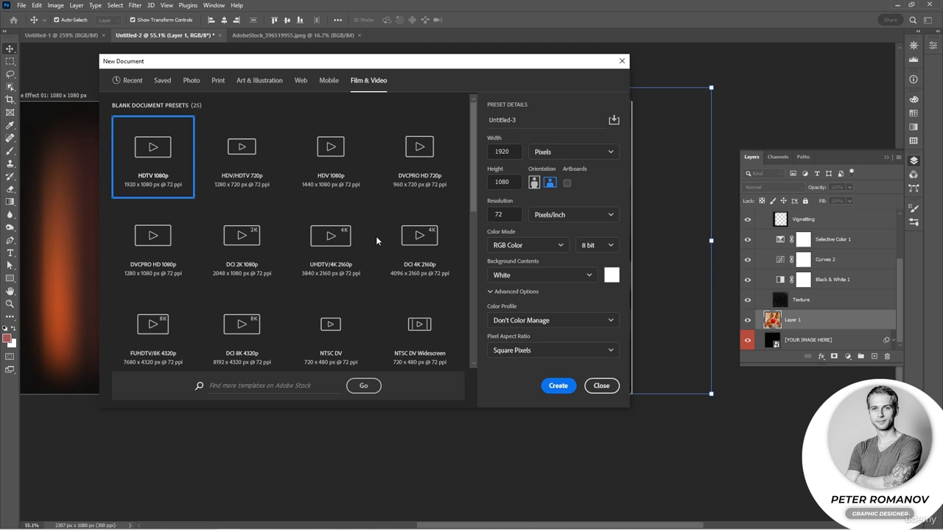
scroll(375, 235, "down", 4)
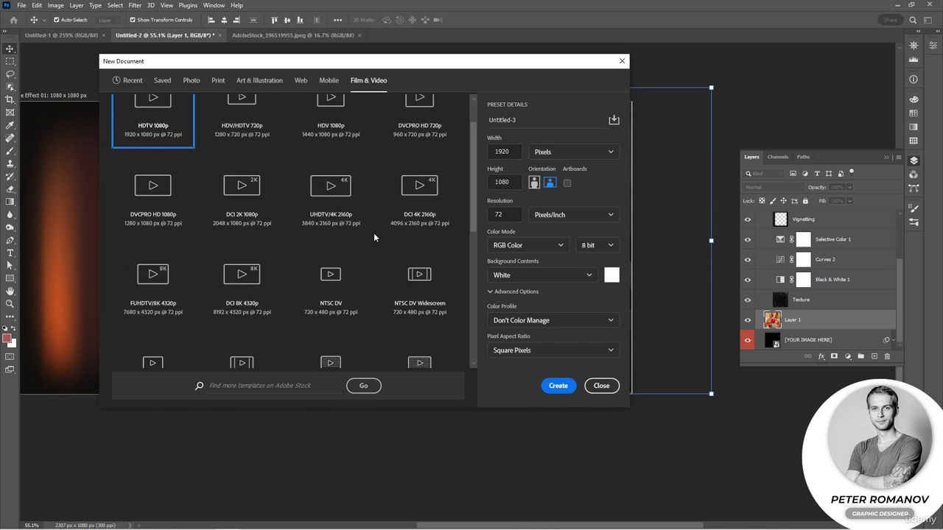
scroll(373, 233, "down", 3)
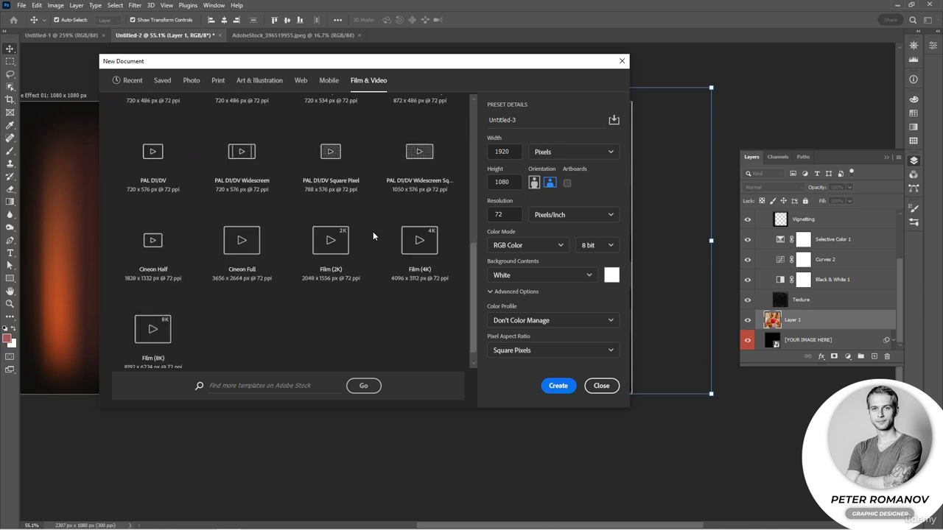
scroll(373, 236, "up", 3)
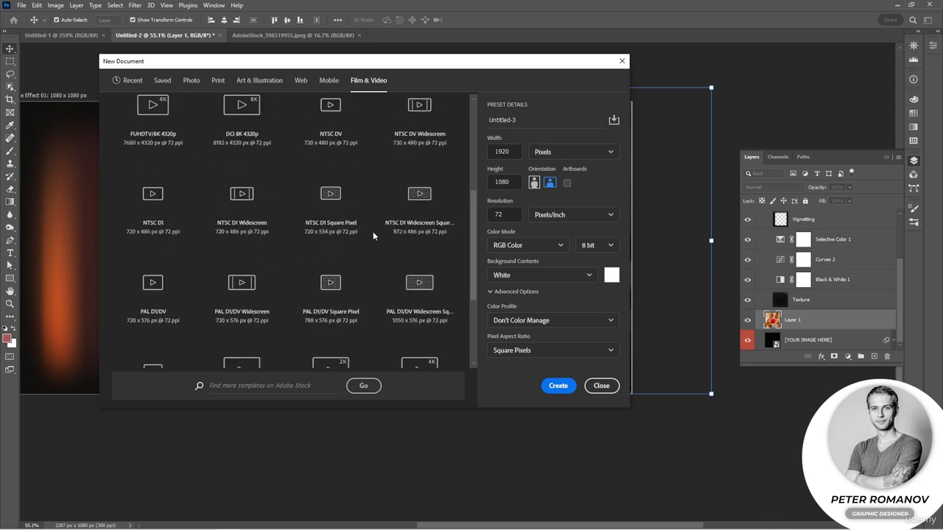
scroll(373, 236, "up", 1)
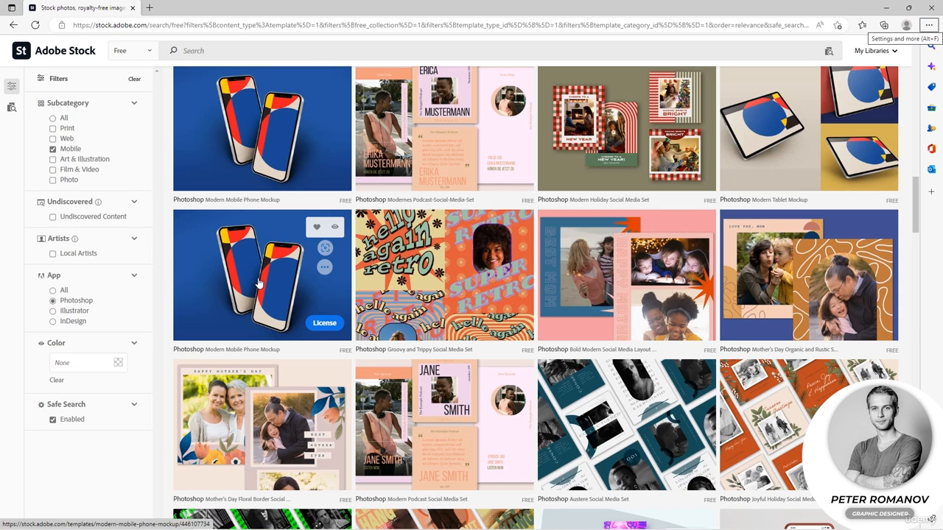
On Adobe Stock, open the details of the Modern Mobile Phone Mockup template and copy its preview image.
scroll(260, 284, "down", 3)
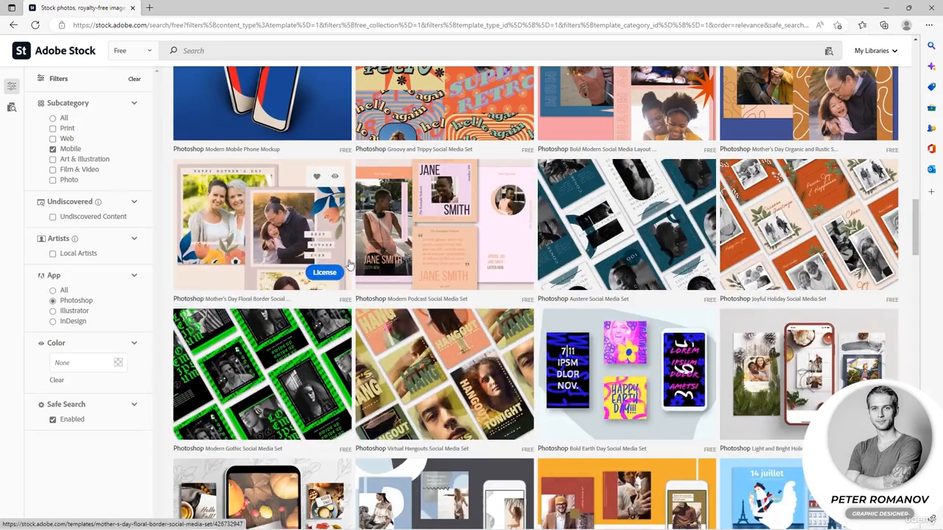
left_click(252, 124)
right_click(333, 308)
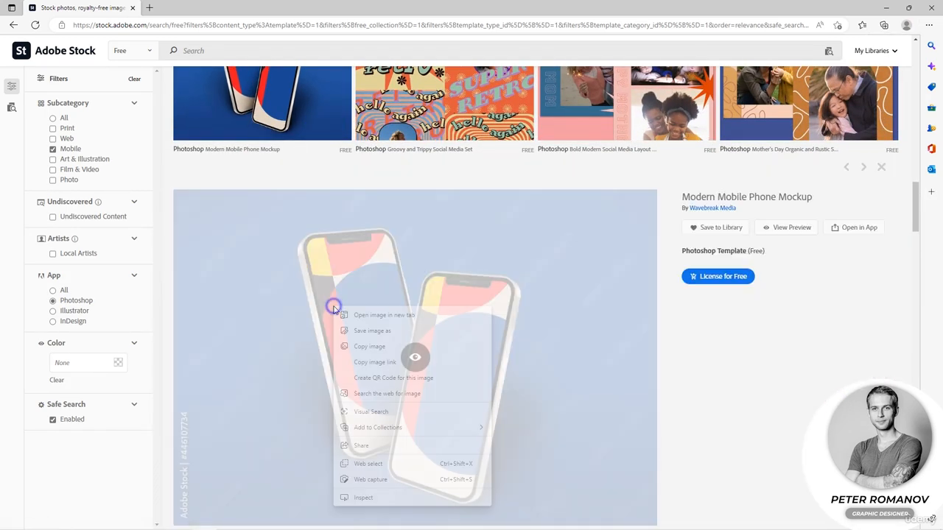
left_click(379, 362)
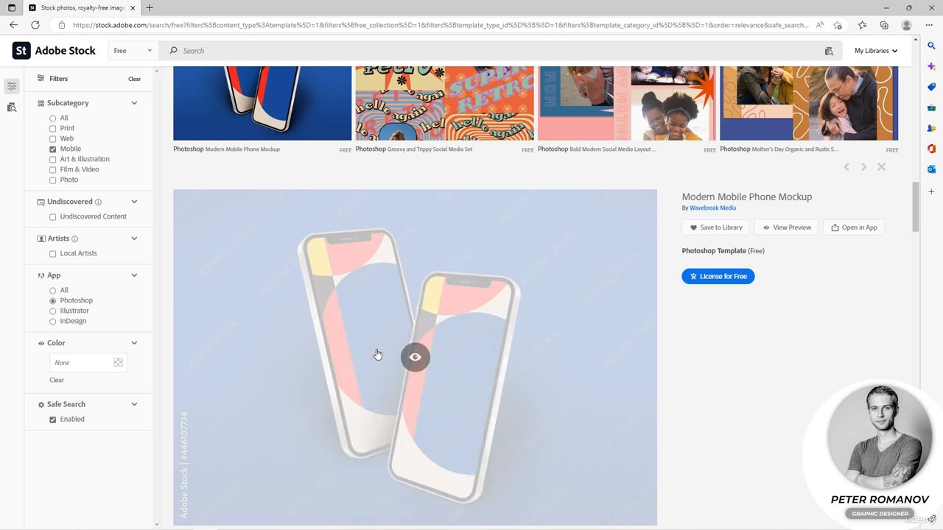
In Photoshop, create a new document from the recent Custom preset of 345 x 240 px at 72 ppi with a custom green background.
left_click(21, 5)
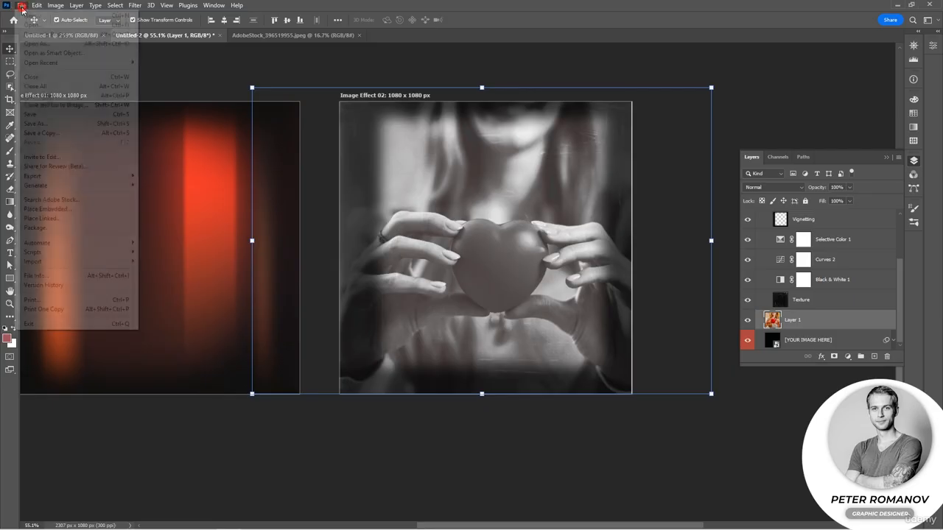
left_click(37, 19)
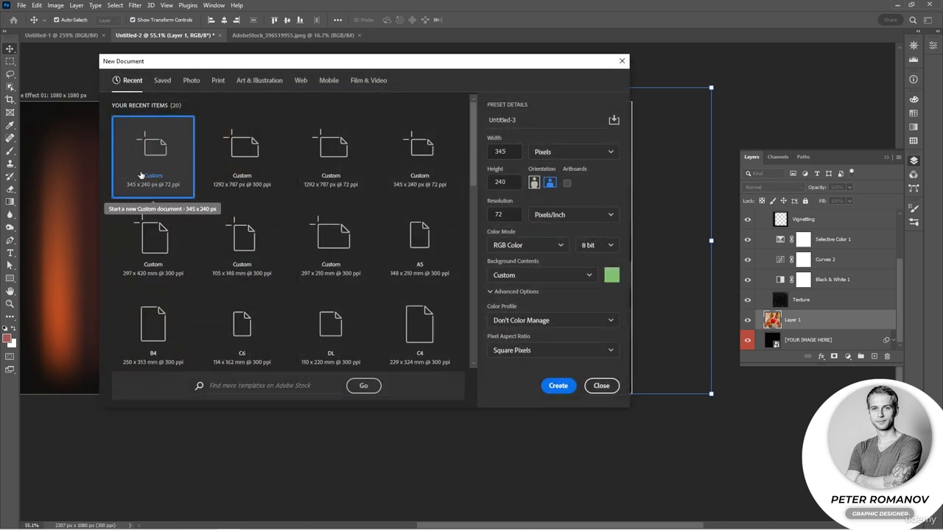
left_click(558, 386)
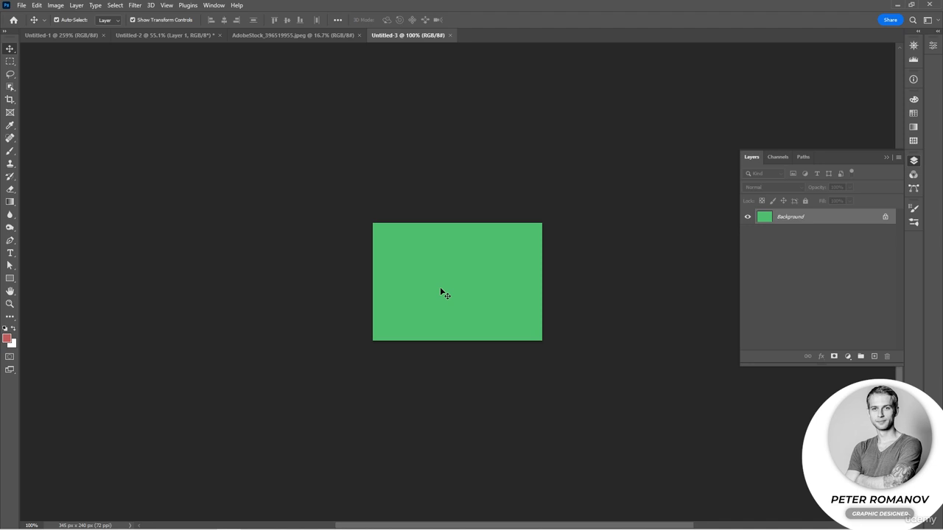
Paste the copied phone mockup image into the new document and inspect it up close.
key("ctrl+v")
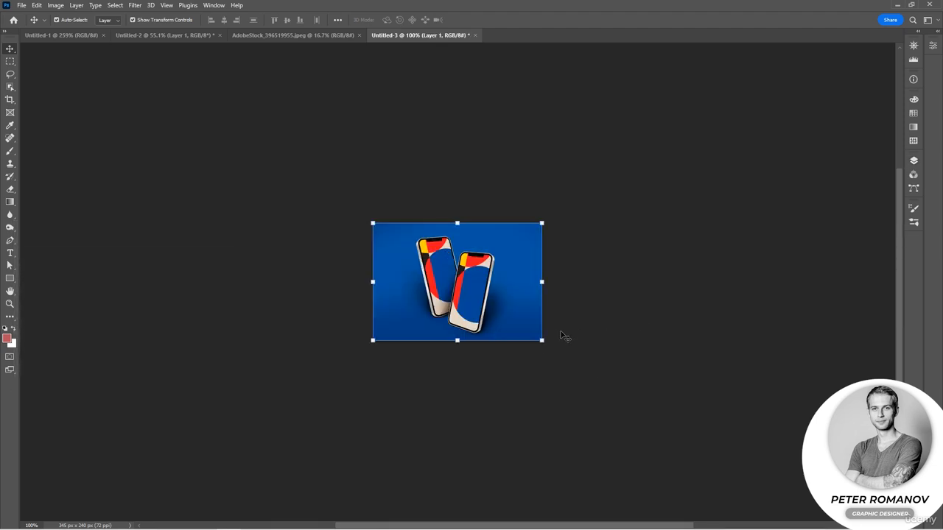
scroll(558, 335, "up", 6)
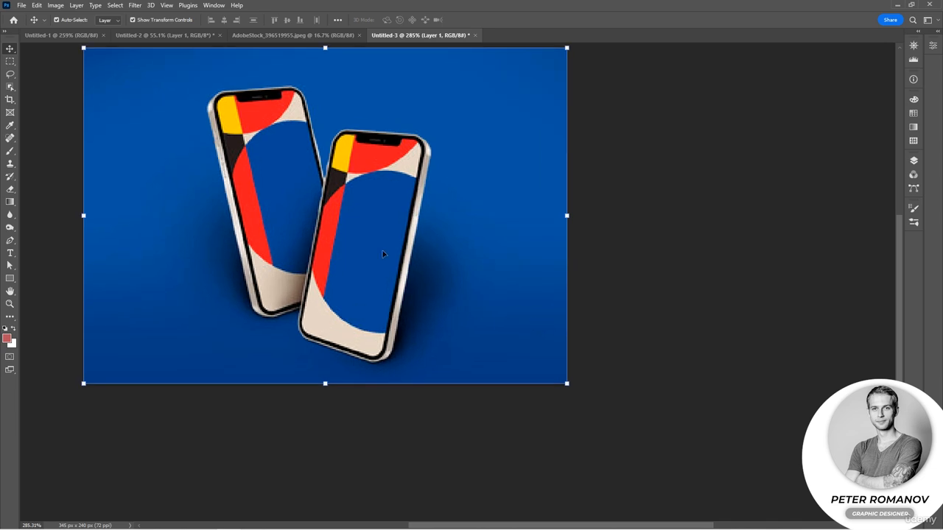
left_click_drag(385, 249, 500, 289)
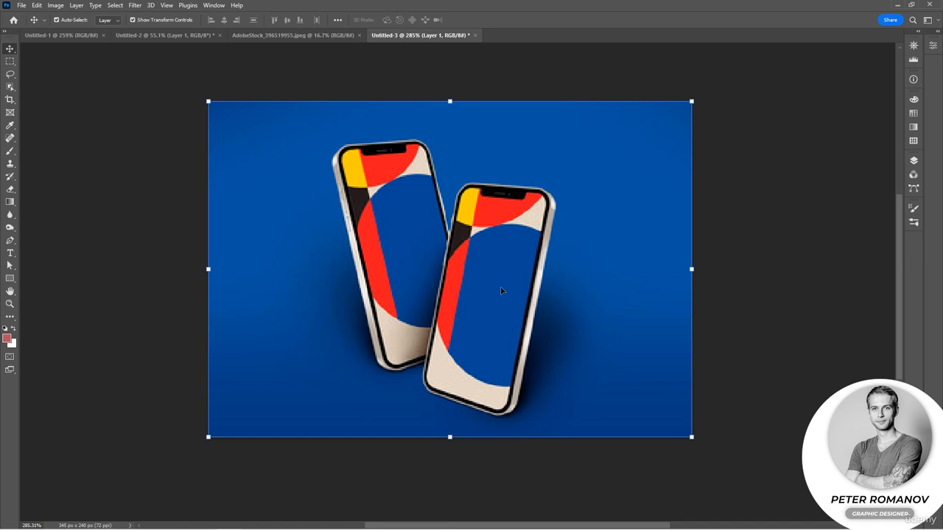
Create a new document from the Clipboard preset of 1920 x 1080 px at 72 ppi with a custom white background.
left_click(24, 6)
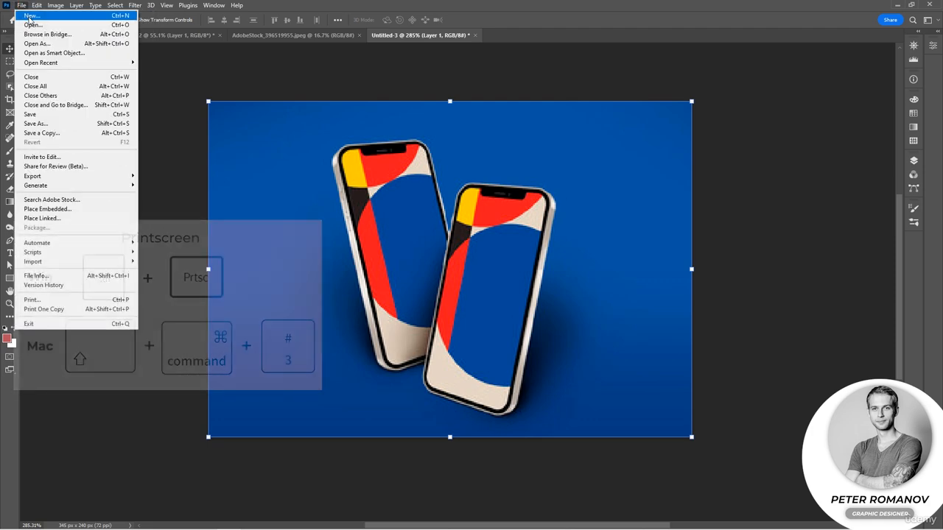
left_click(30, 15)
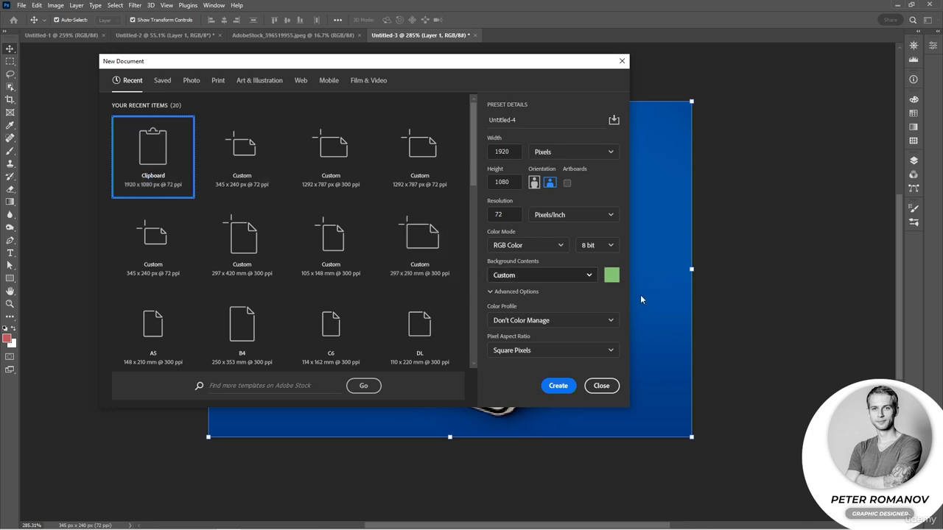
left_click(611, 275)
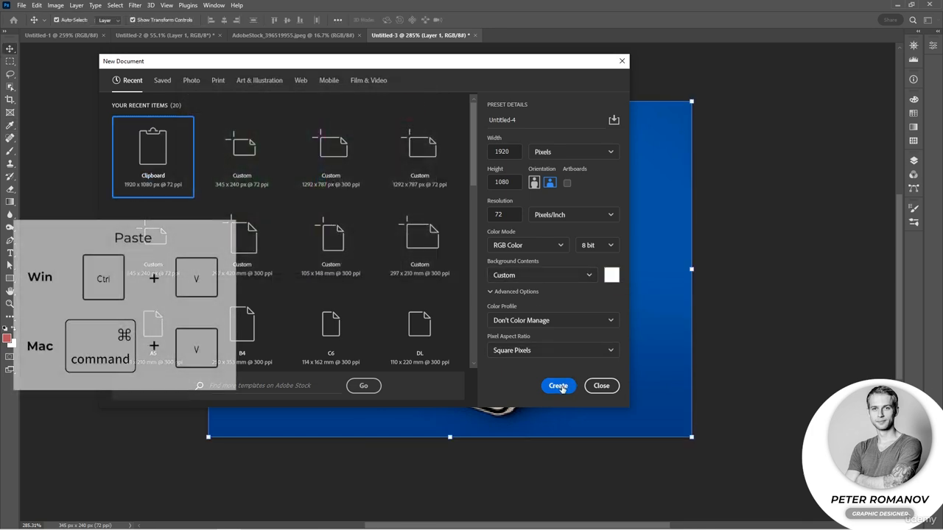
left_click(557, 386)
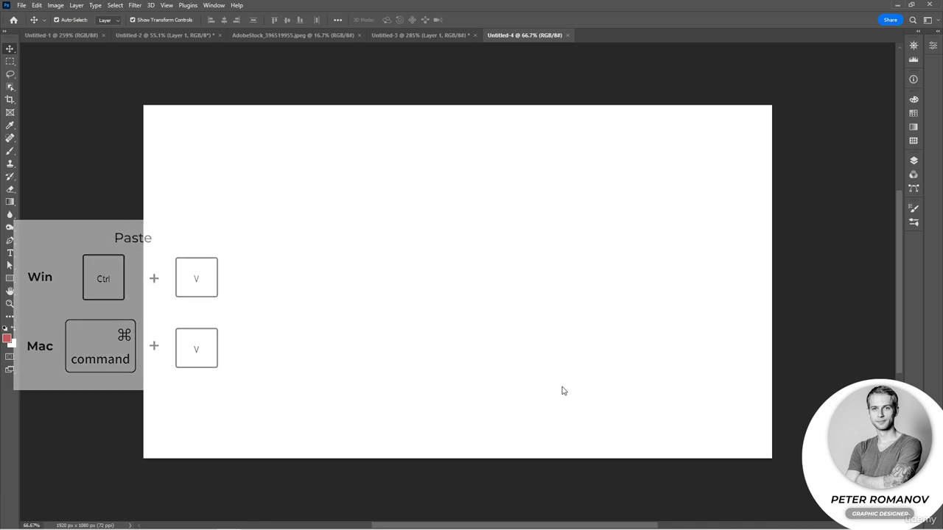
Paste the copied screenshot of the Photoshop workspace into the new document and look it over.
key("ctrl+v")
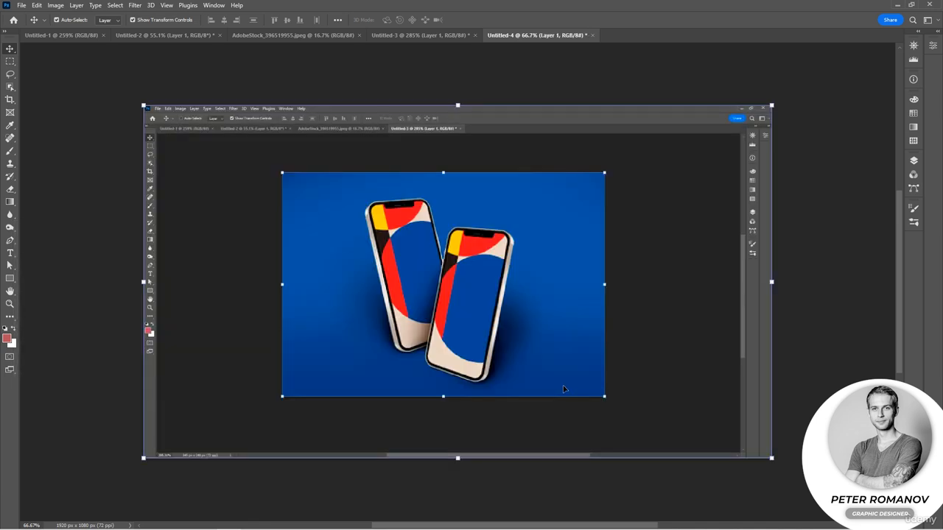
scroll(779, 301, "down", 7)
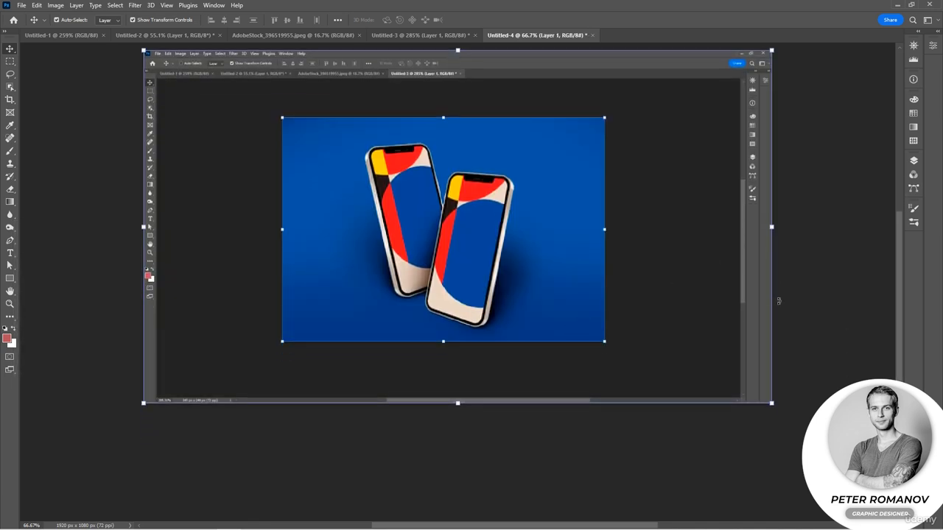
scroll(778, 301, "up", 5)
mouse_move(654, 276)
left_mouse_down()
mouse_move(592, 312)
mouse_move(660, 277)
mouse_move(650, 275)
left_mouse_up()
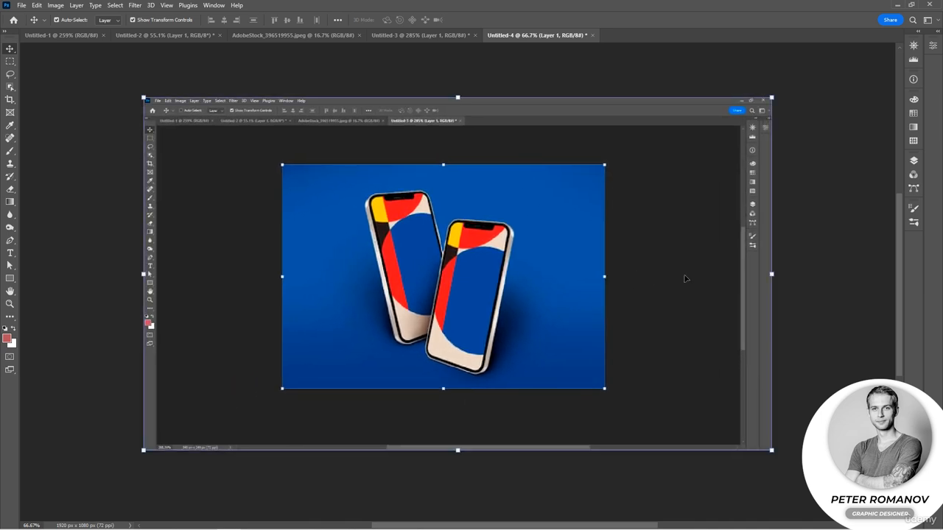